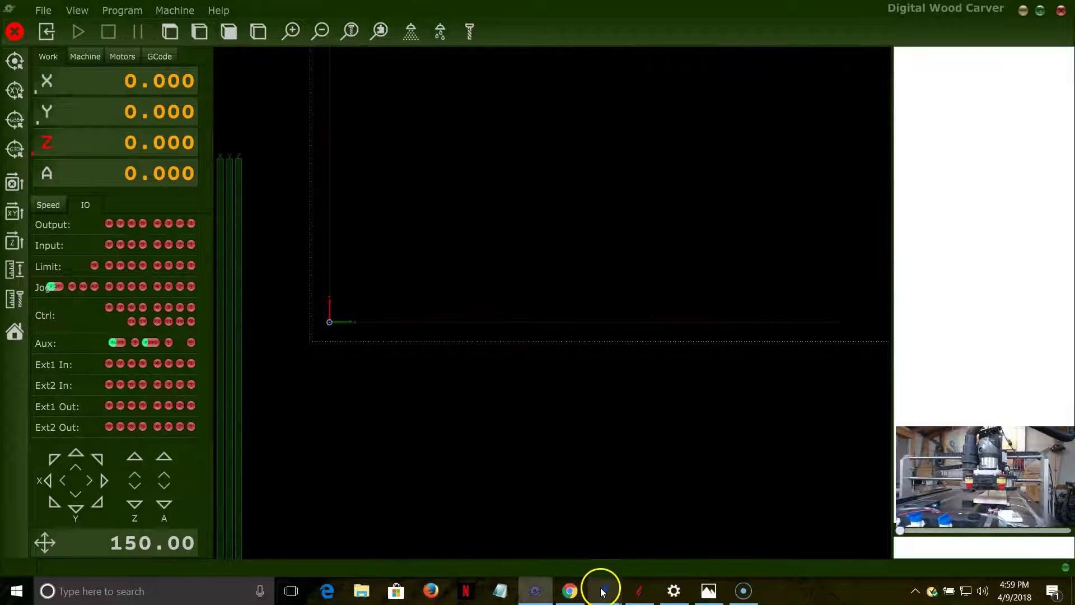
Step: Switch to VCarve Pro and inspect the fish model and its surrounding rectangle in the 3D and 2D views
mouse_move(603, 594)
left_click(655, 540)
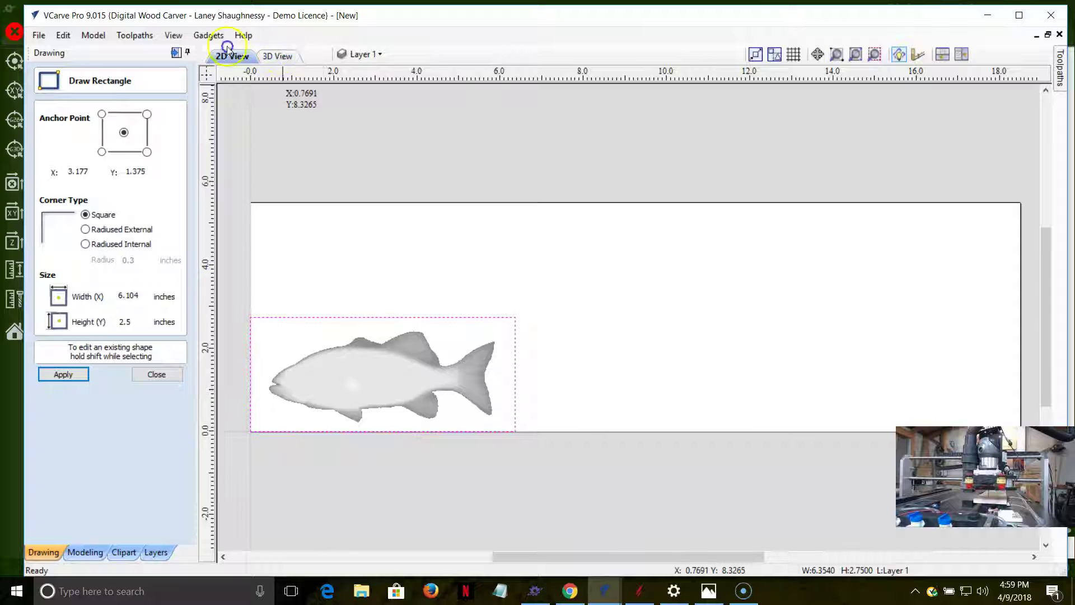
left_click(277, 56)
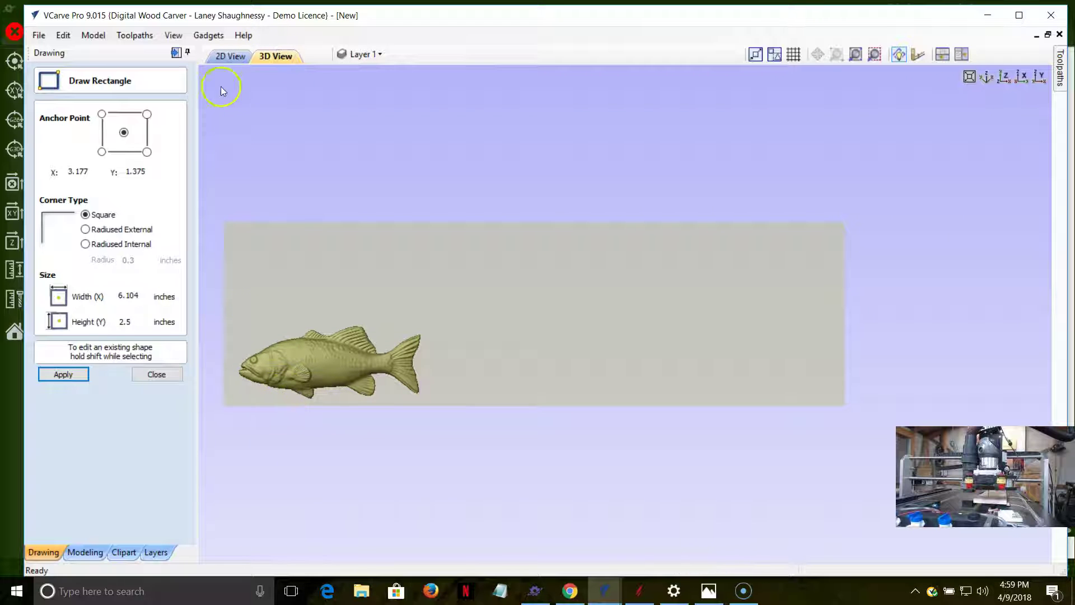
left_click(227, 56)
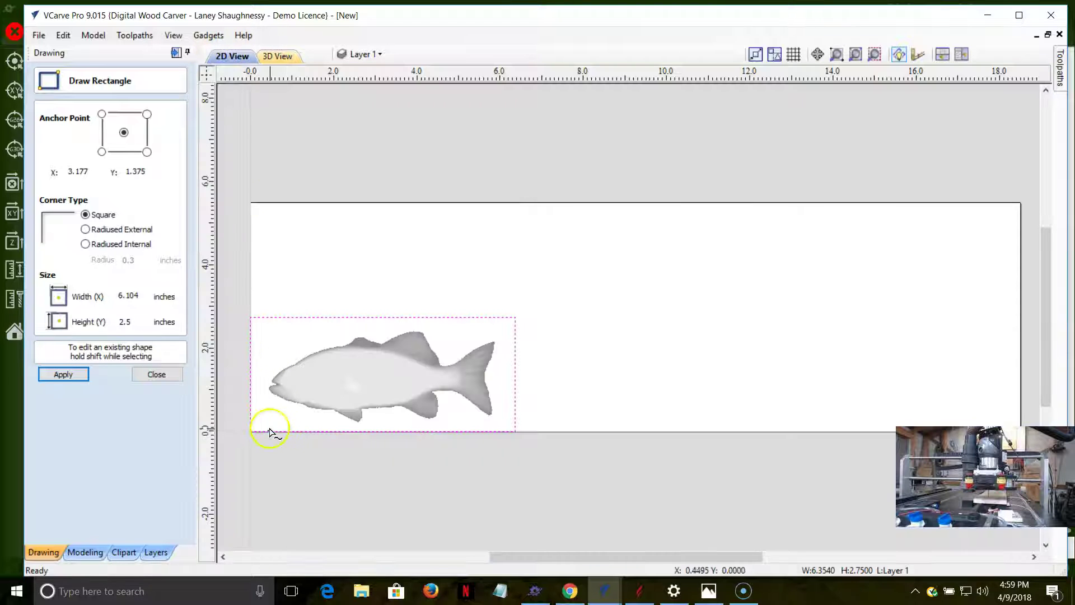
left_click_drag(251, 317, 502, 318)
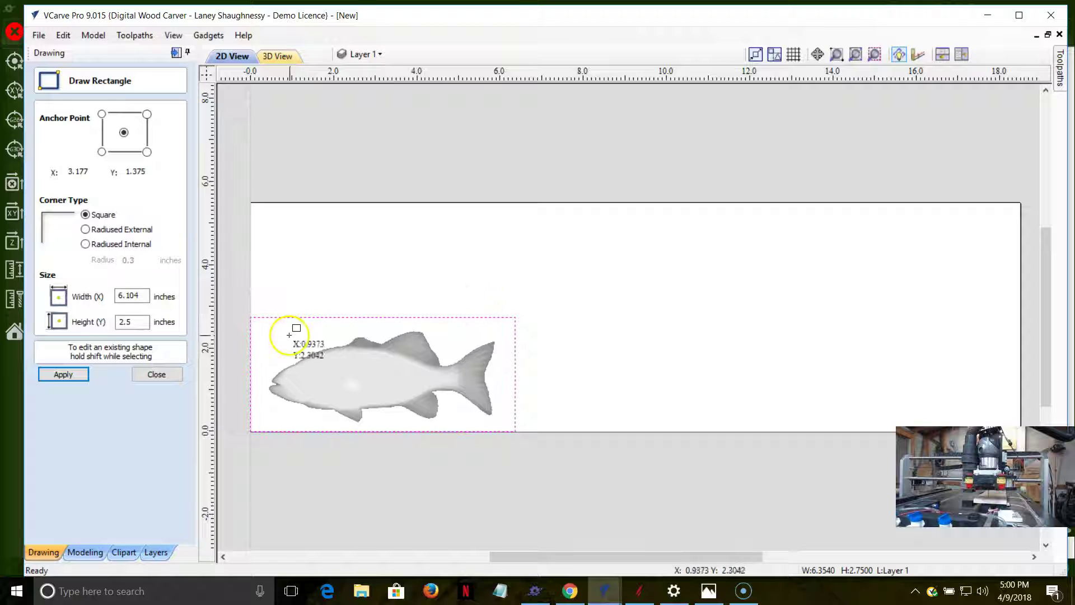
Step: Close the Draw Rectangle tool and delete the fish component overlapping the DIGITAL WOOD CARVER sign layout
left_click(161, 383)
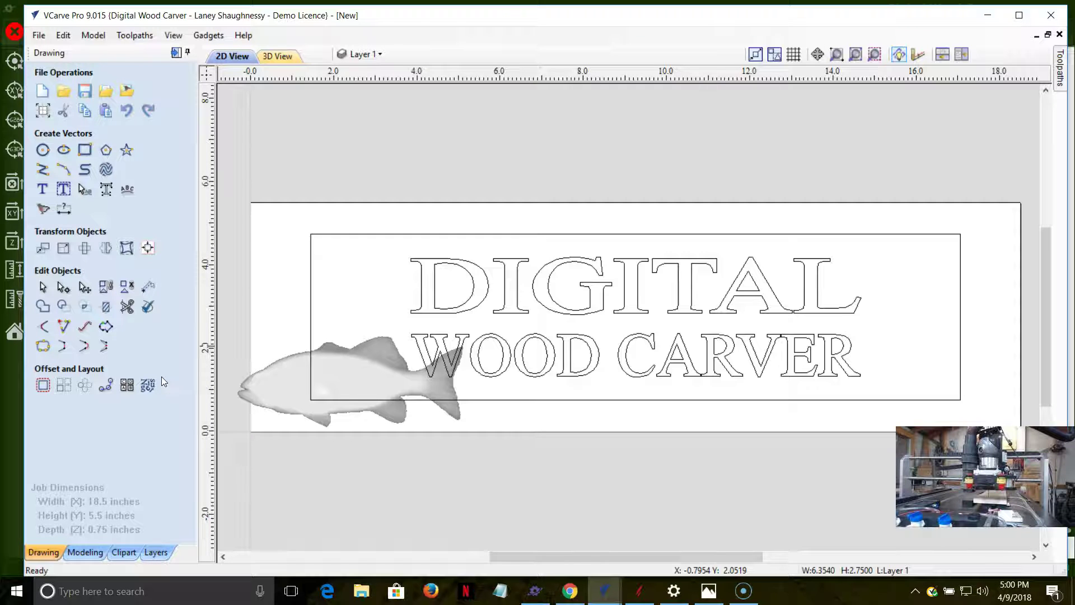
left_click(281, 388)
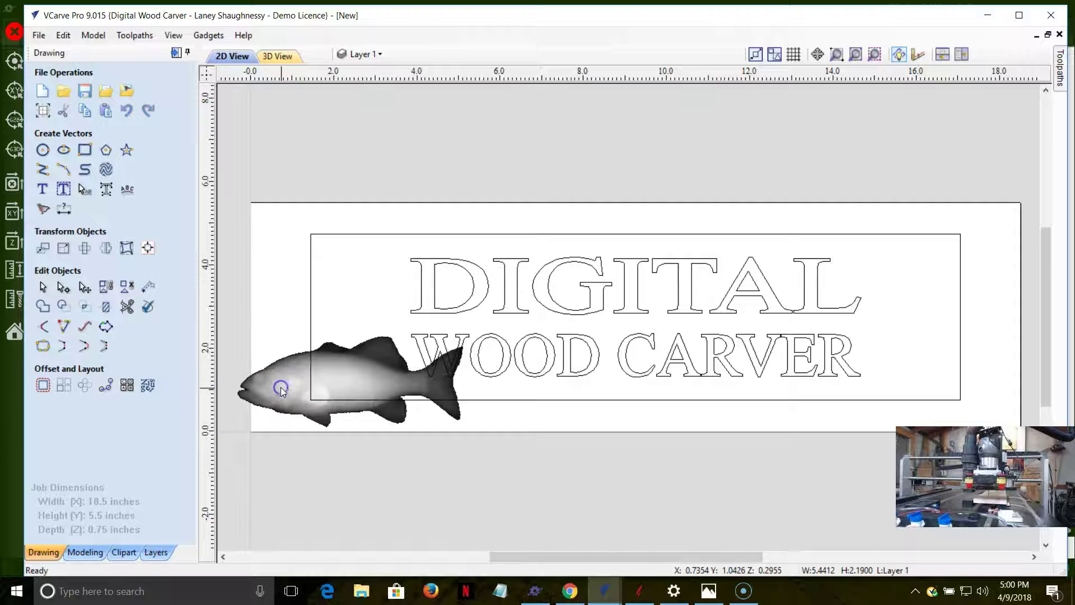
key("Delete")
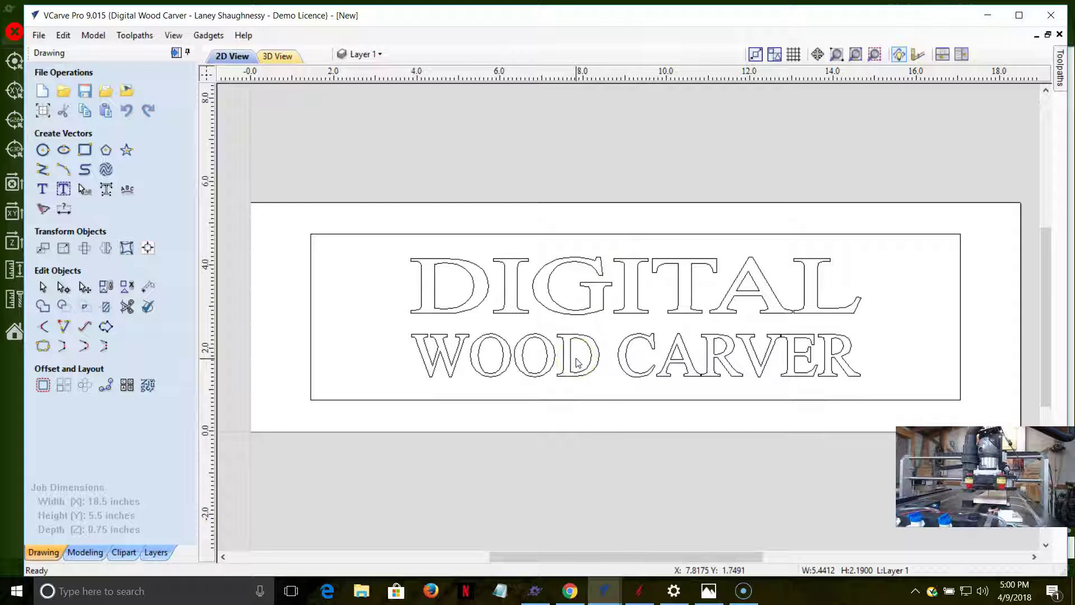
Step: Switch to the Digital Wood Carver controller and set the X and Y work position to zero
left_click(535, 592)
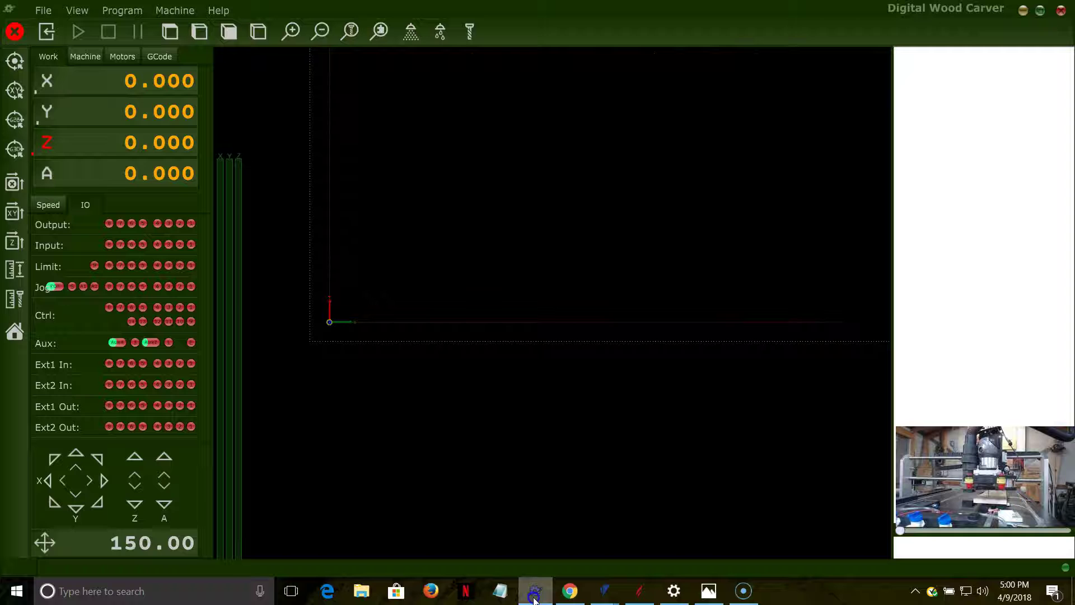
left_click(548, 525)
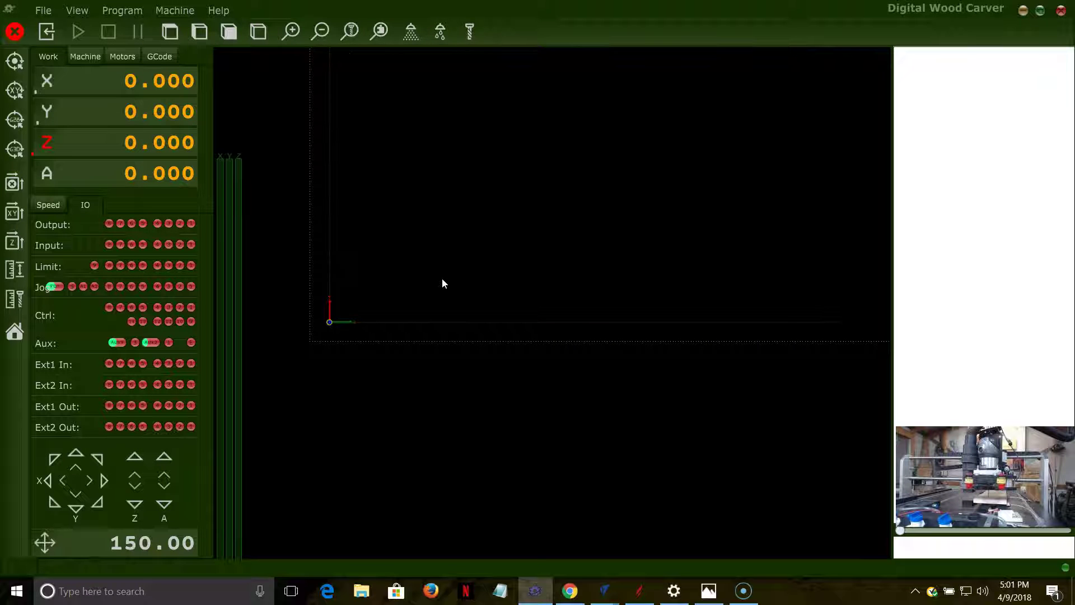
left_click(17, 217)
left_click(23, 207)
left_click(12, 210)
left_click(12, 211)
left_click(13, 213)
Step: Run the work position measurement to probe the stock's surface and set the work Z
left_click(14, 273)
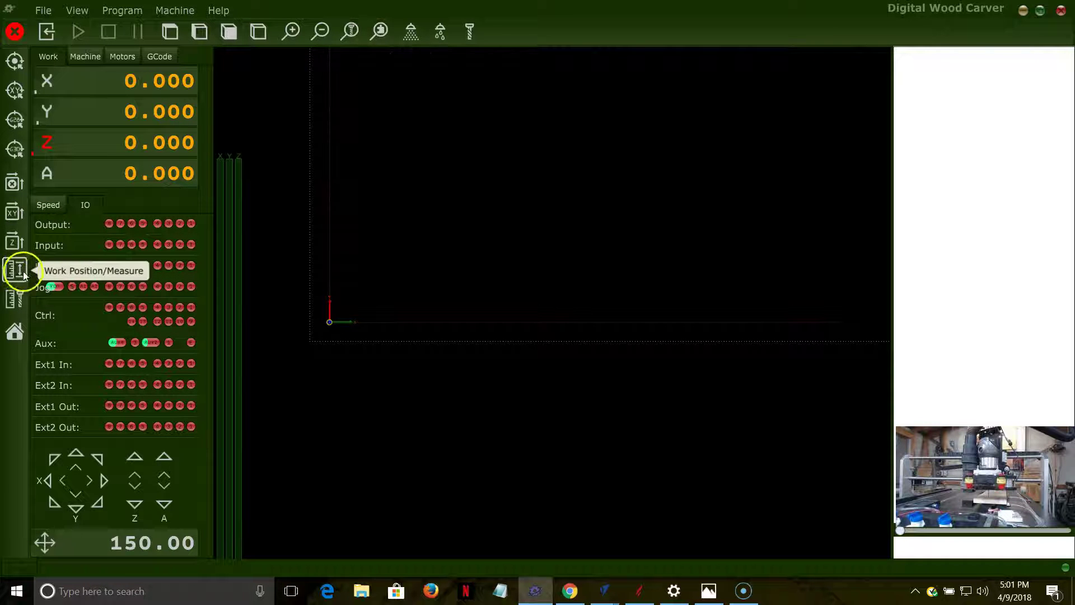
left_click(14, 273)
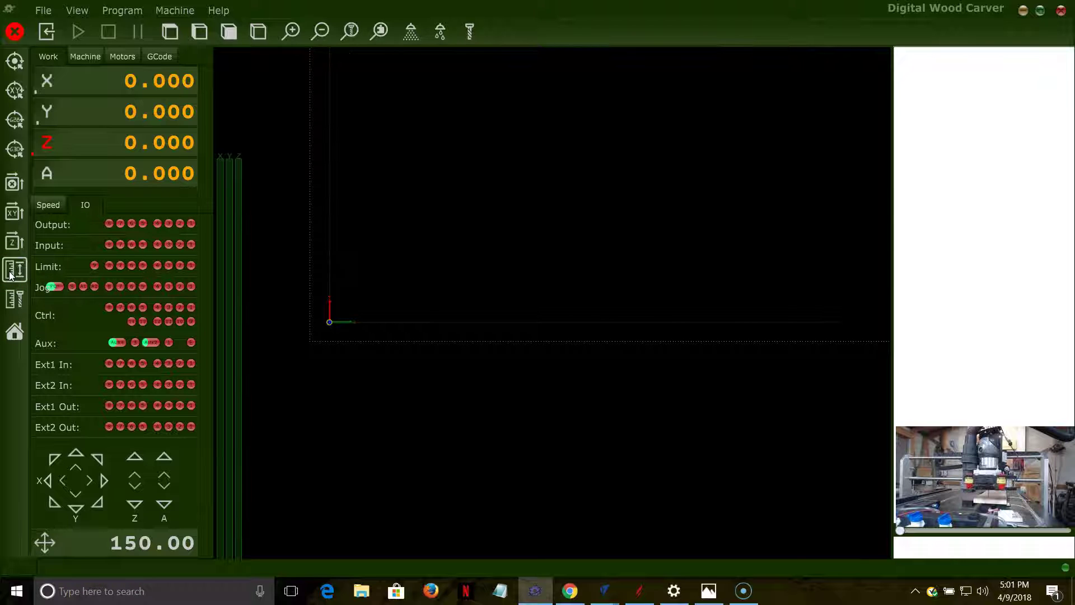
left_click(11, 273)
left_click(15, 269)
left_click(133, 149)
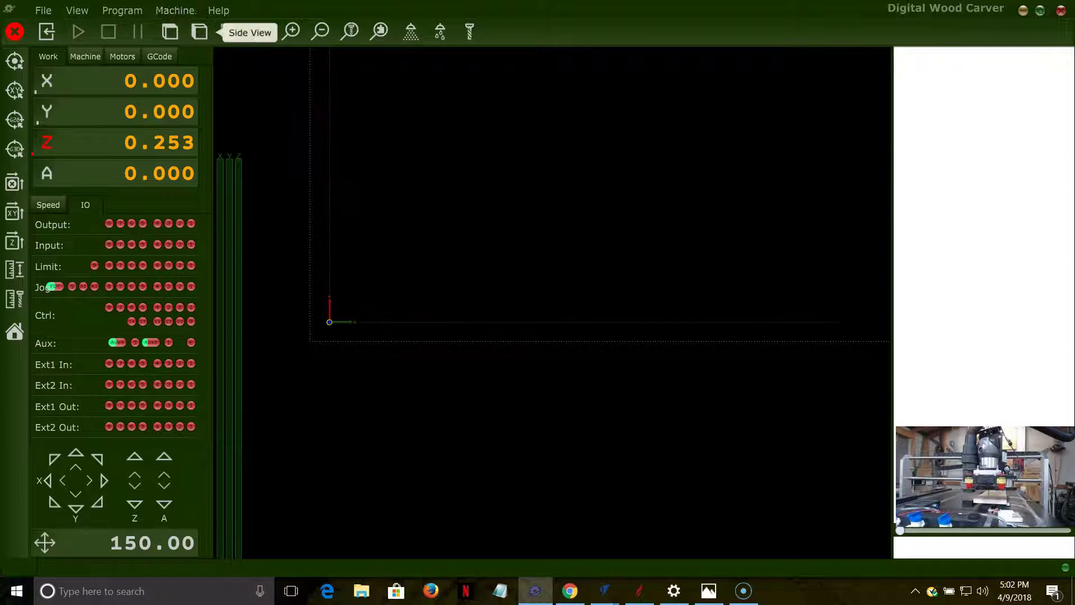
Step: Measure the surface from X 0, Y 0 with size X 18.5, size Y 5.5 and step 1, and return to XY zero
left_click(181, 9)
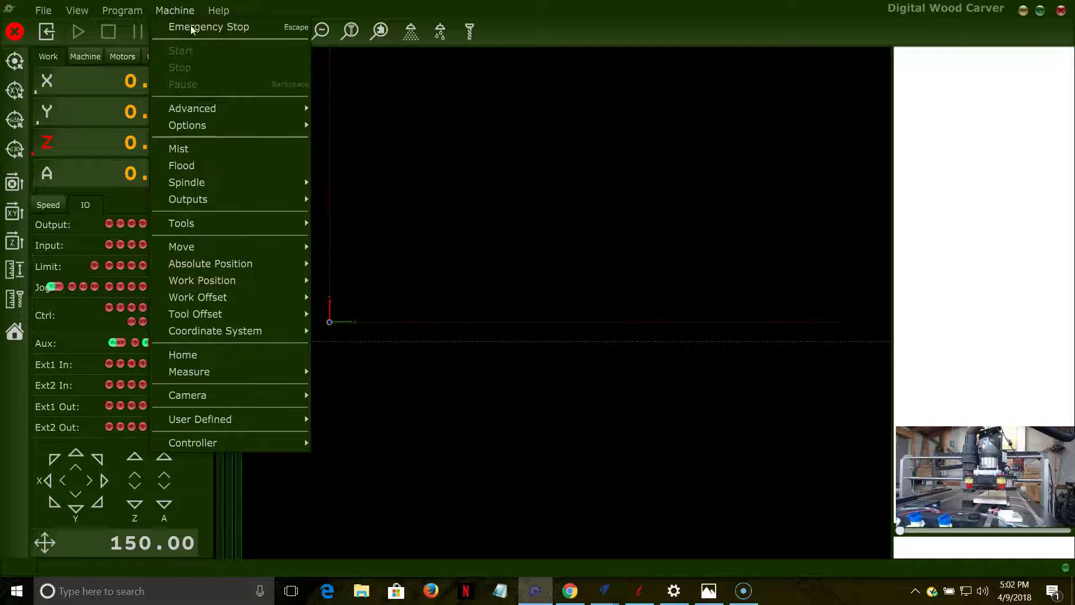
mouse_move(217, 373)
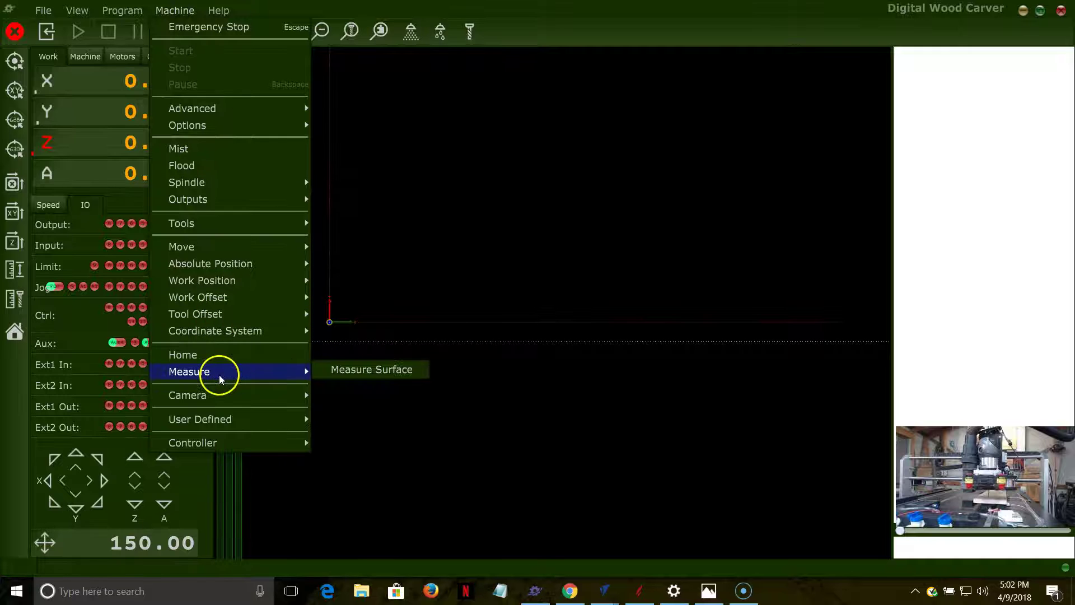
left_click(325, 371)
left_click_drag(616, 183, 348, 244)
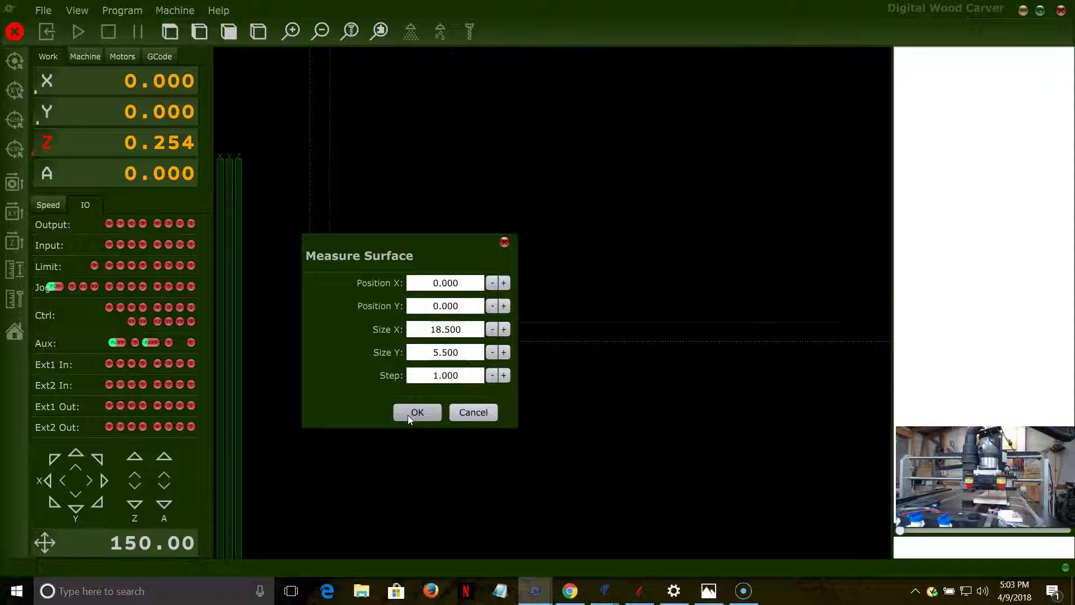
left_click(413, 413)
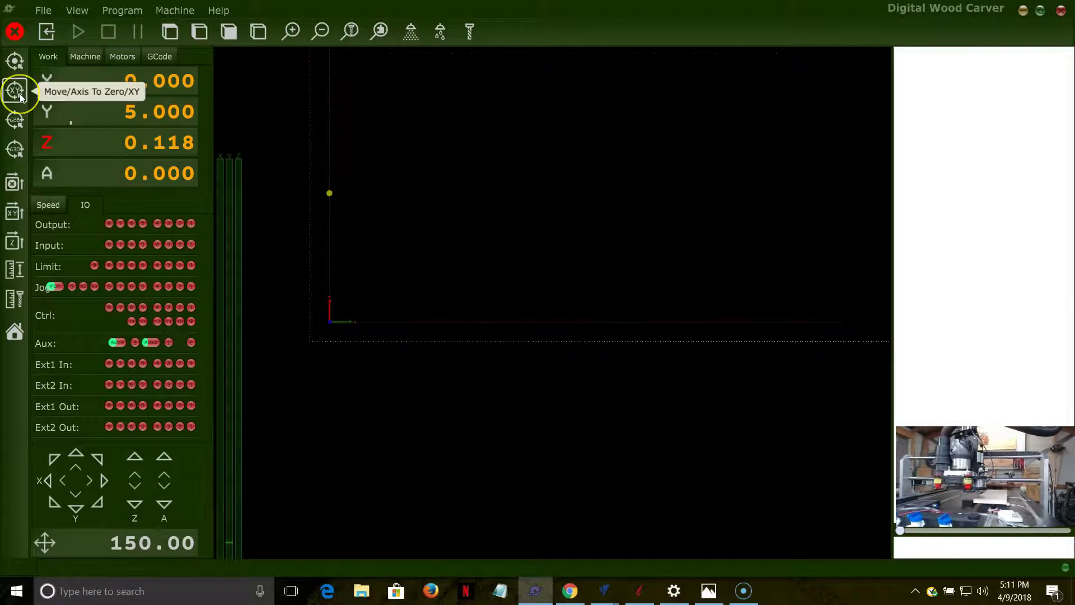
left_click(19, 93)
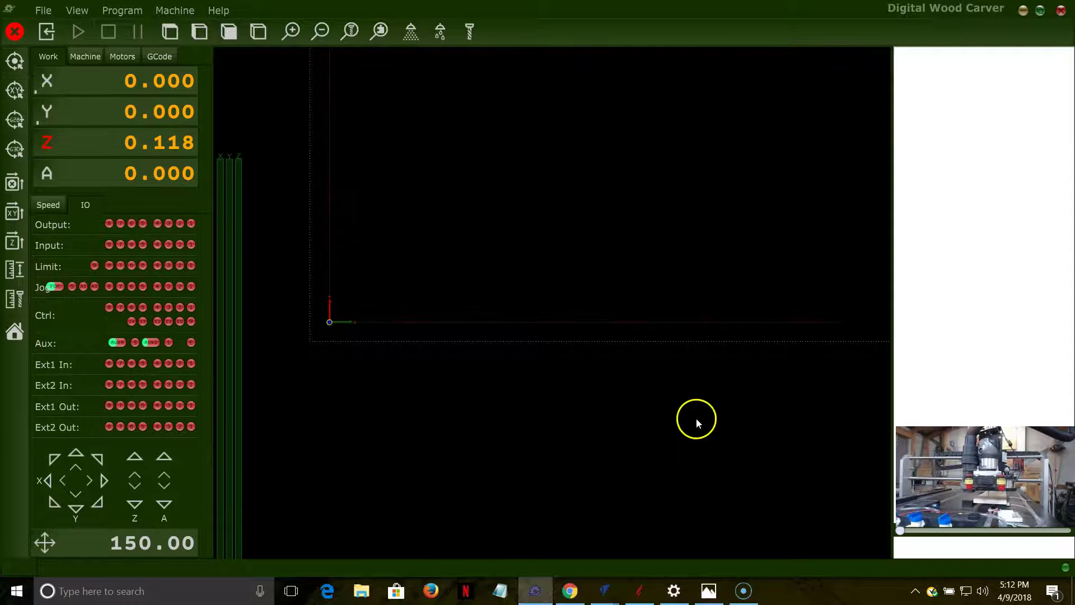
Step: Move the machine with the command G0Y-3.084X-0.031 and zero the X and Y work axes at that point
left_click(912, 551)
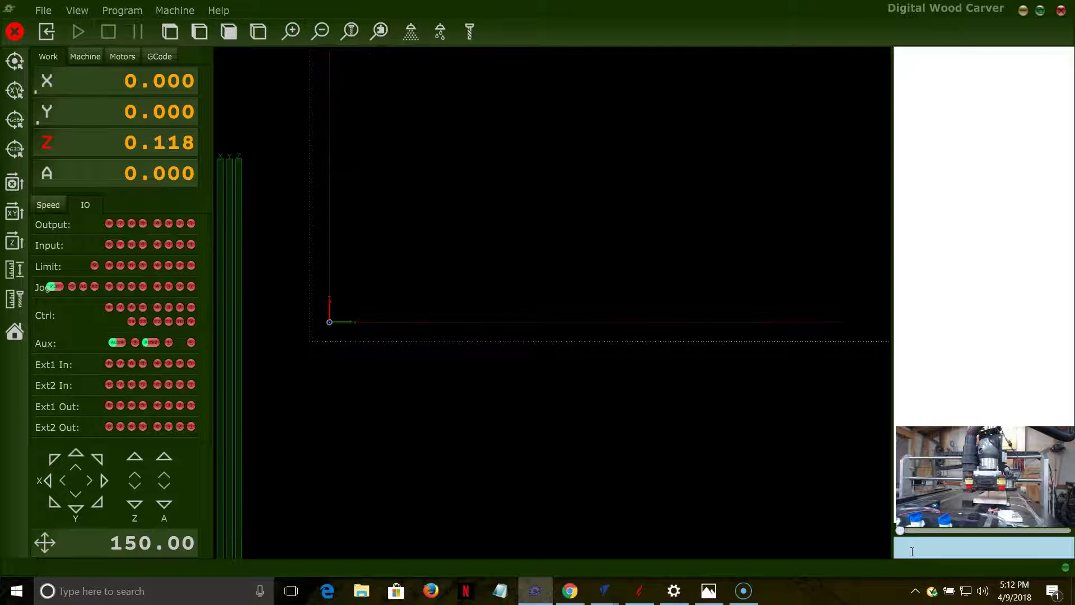
type("G0Y-3.084X-0.031")
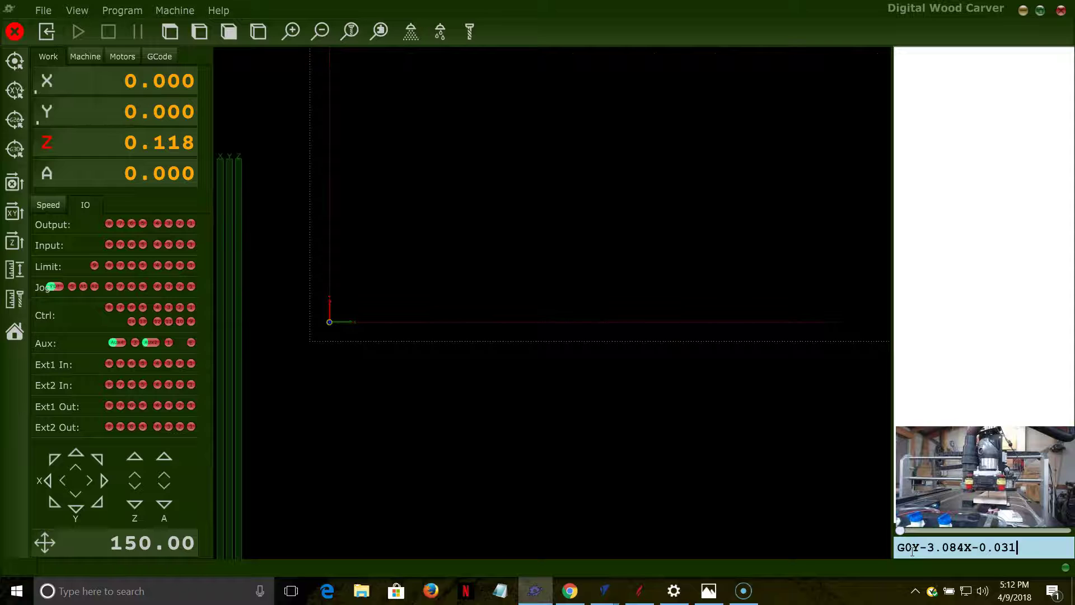
key("Return")
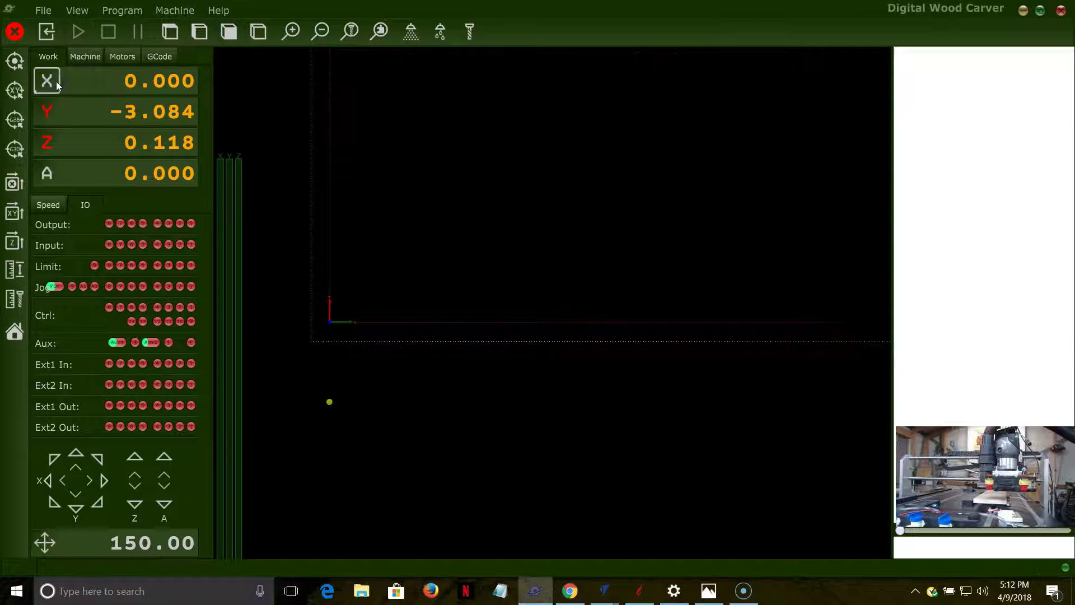
left_click(46, 110)
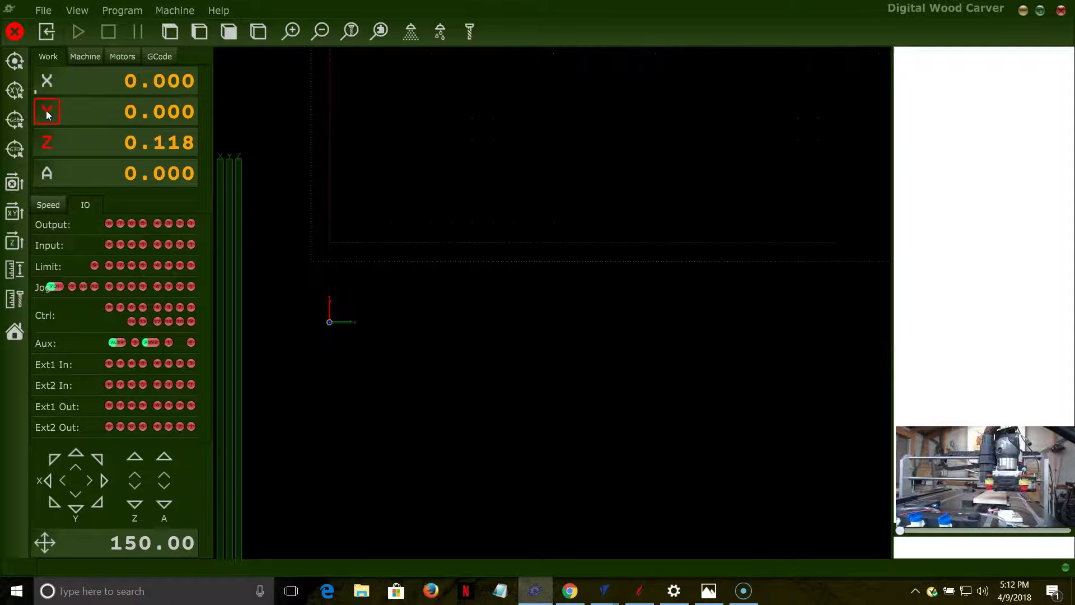
left_click(433, 132)
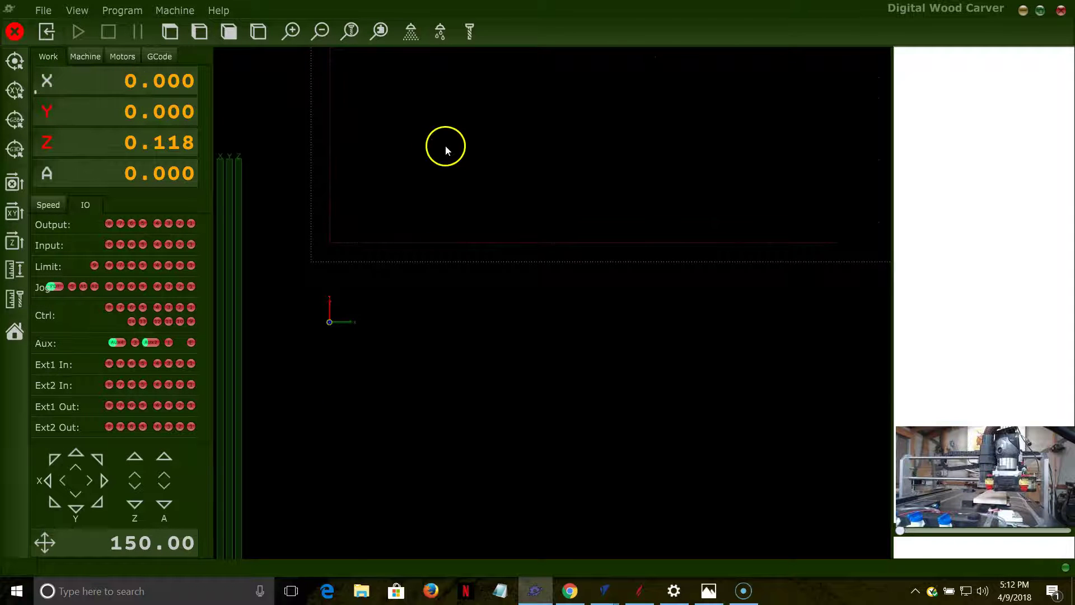
Step: Raise Z, jog the tool to about X 0.341, Y 0.618, and measure the surface there to set the work Z
left_click(137, 466)
left_click(46, 481)
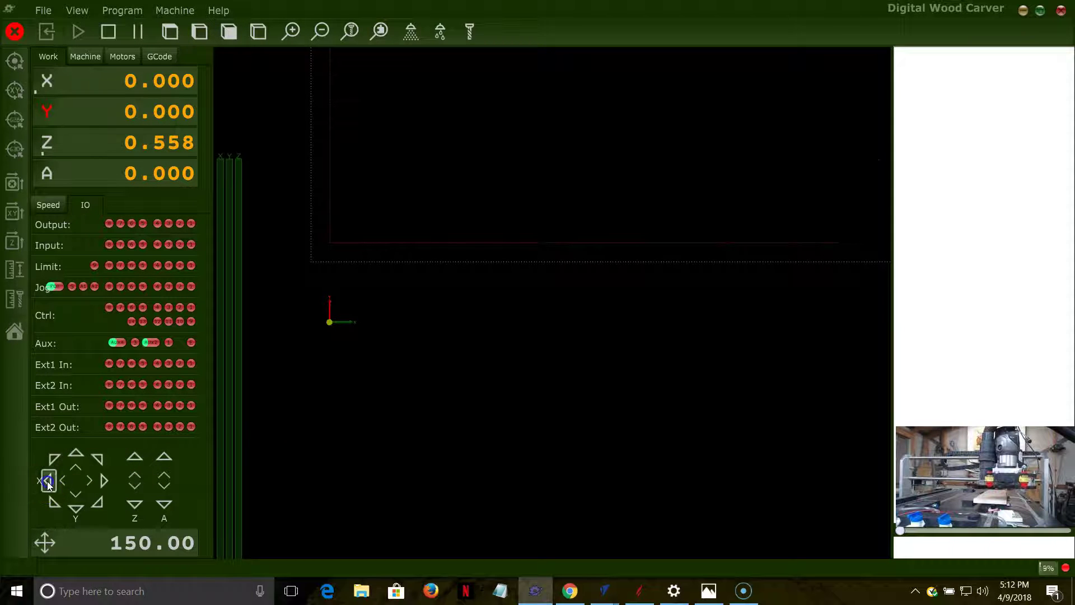
left_click(75, 455)
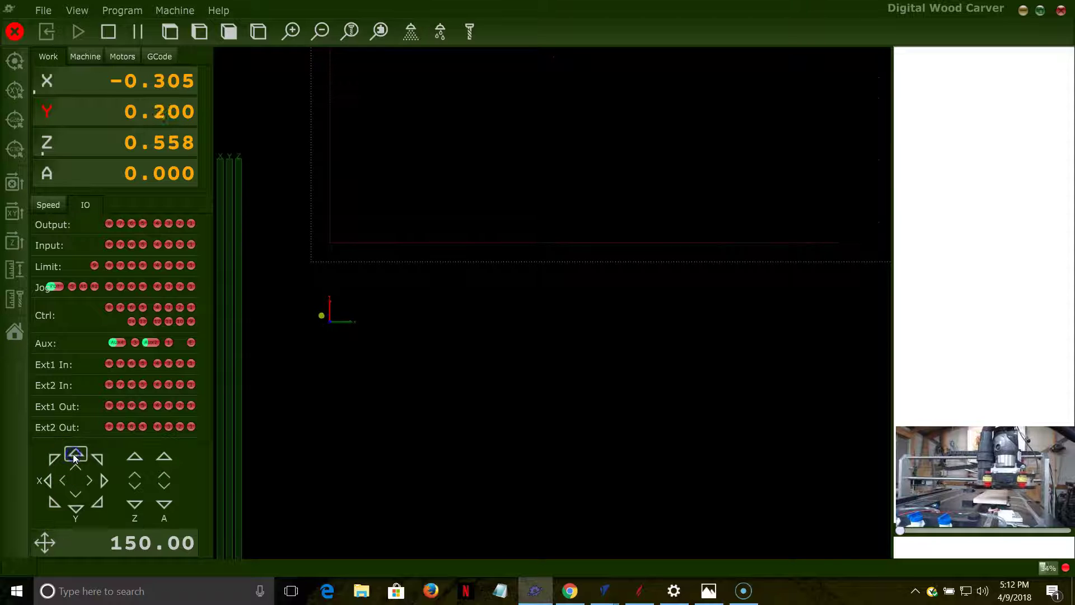
left_click(106, 484)
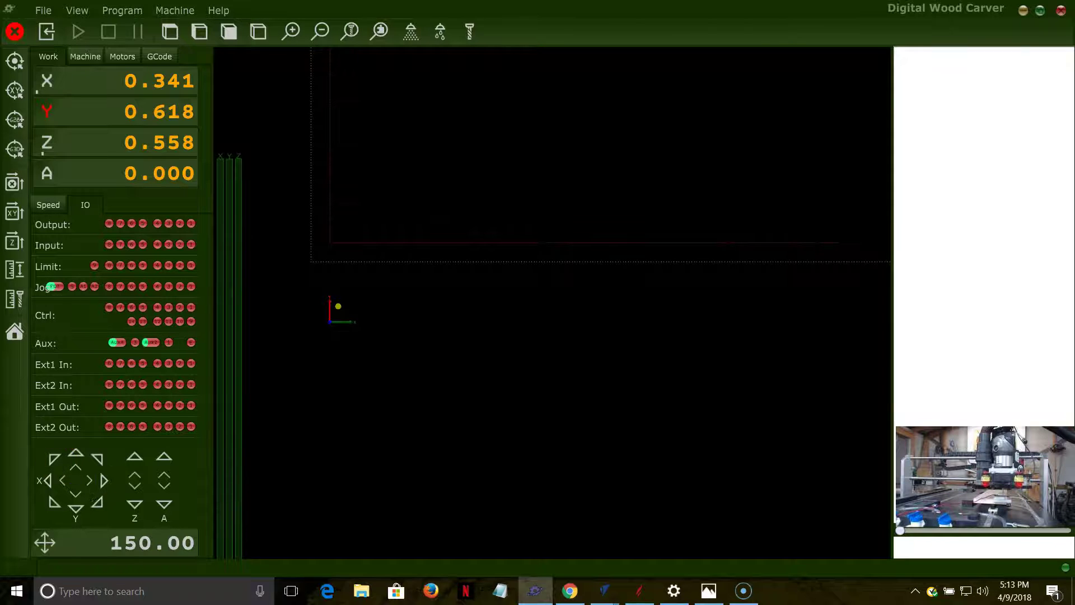
left_click(12, 269)
left_click(846, 482)
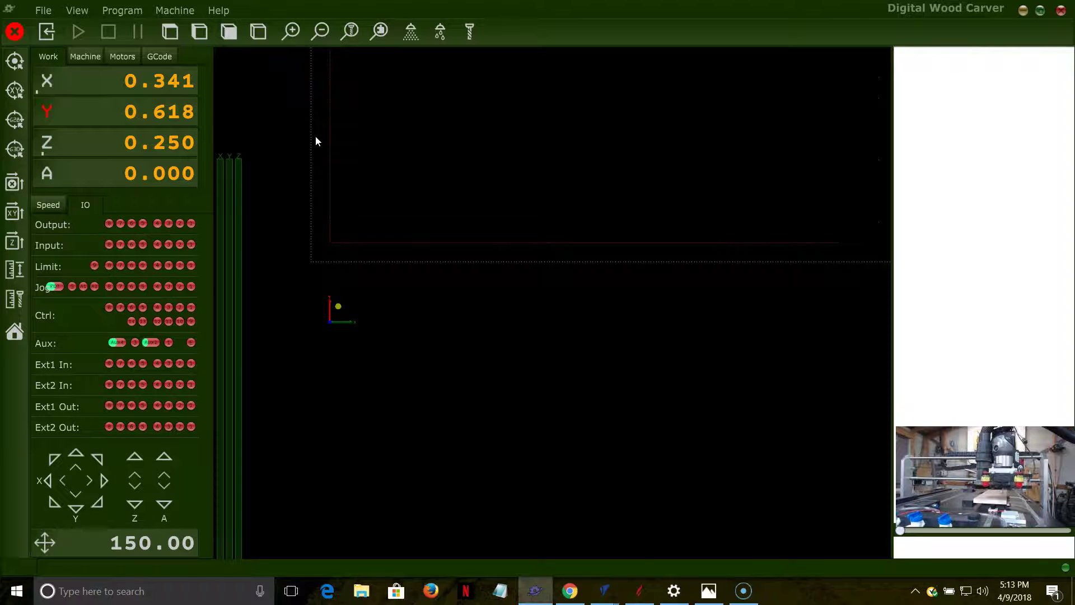
Step: Move all axes to work zero and lower the Z axis with the command G0Z-.5
left_click(15, 61)
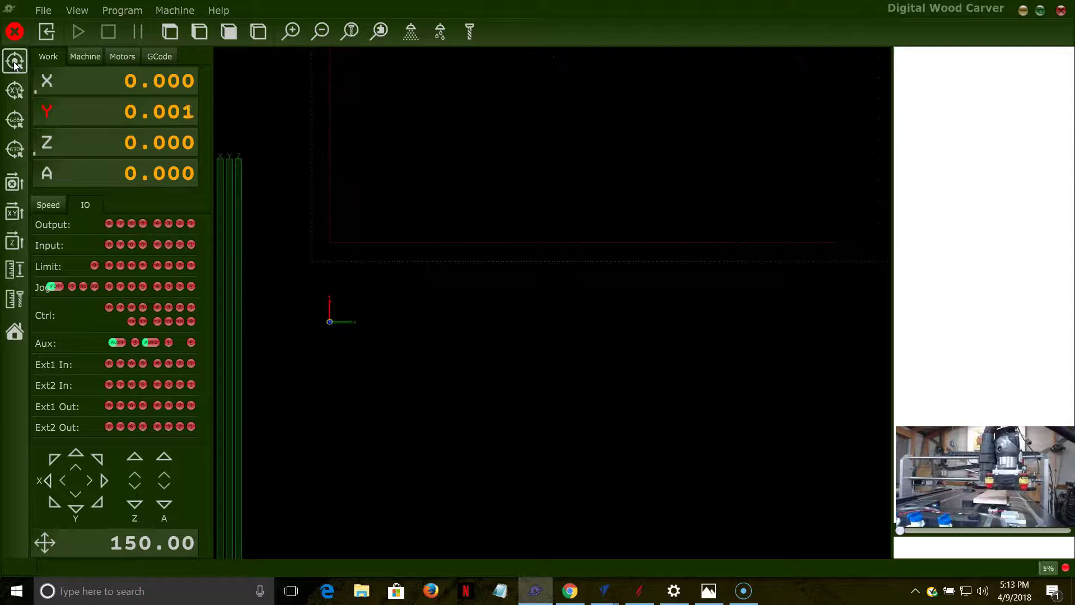
left_click(507, 212)
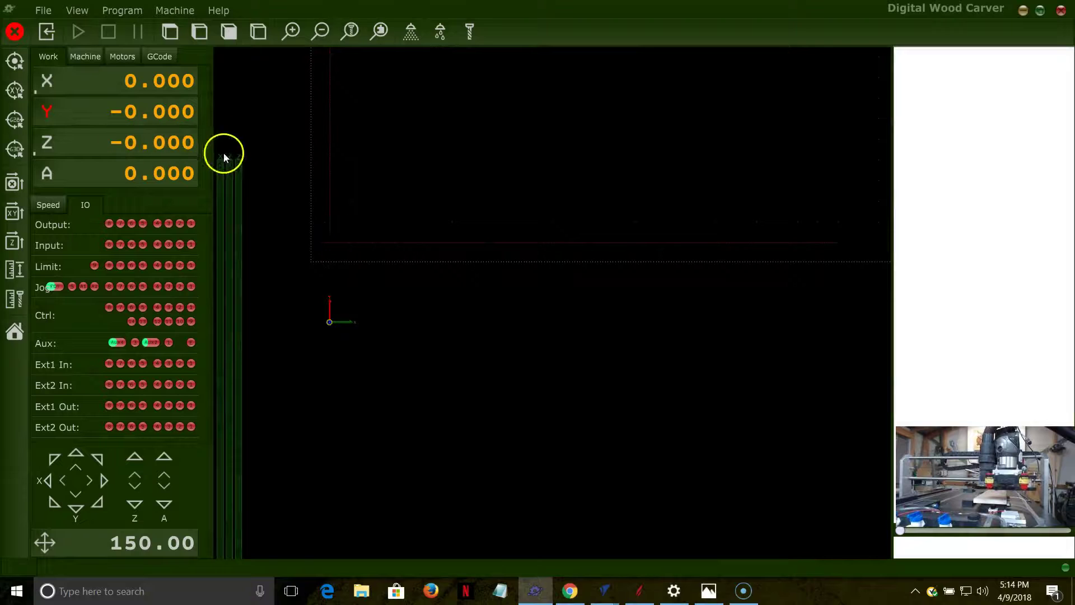
left_click(919, 547)
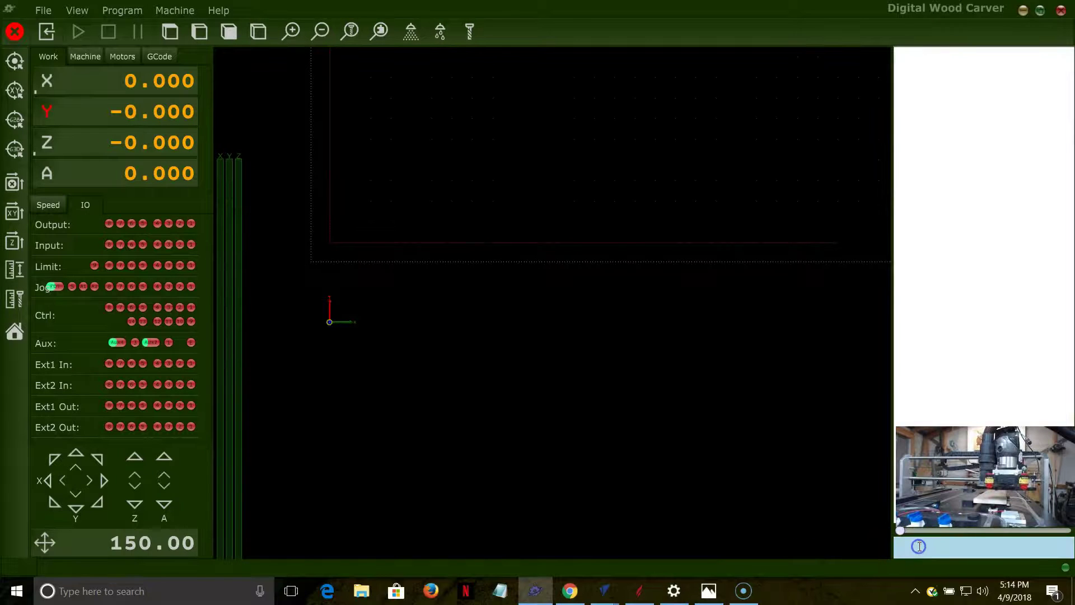
type("G0Z-.5")
key("Return")
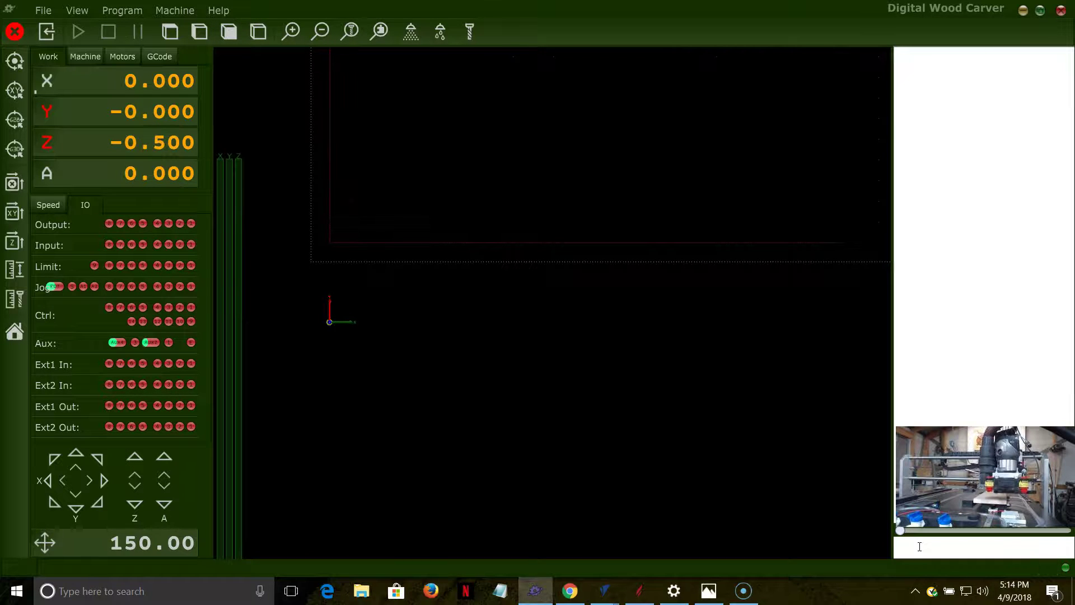
Step: Zero the X, Y and Z axes in machine coordinates at the current tool location
left_click(45, 140)
left_click(65, 96)
left_click(79, 59)
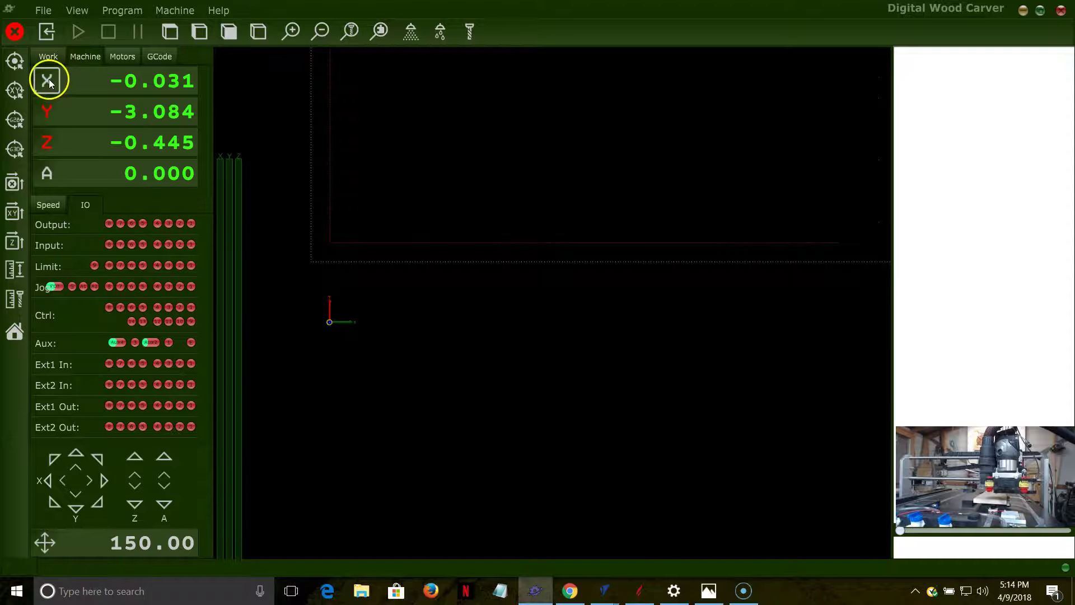
left_click(47, 111)
left_click(55, 148)
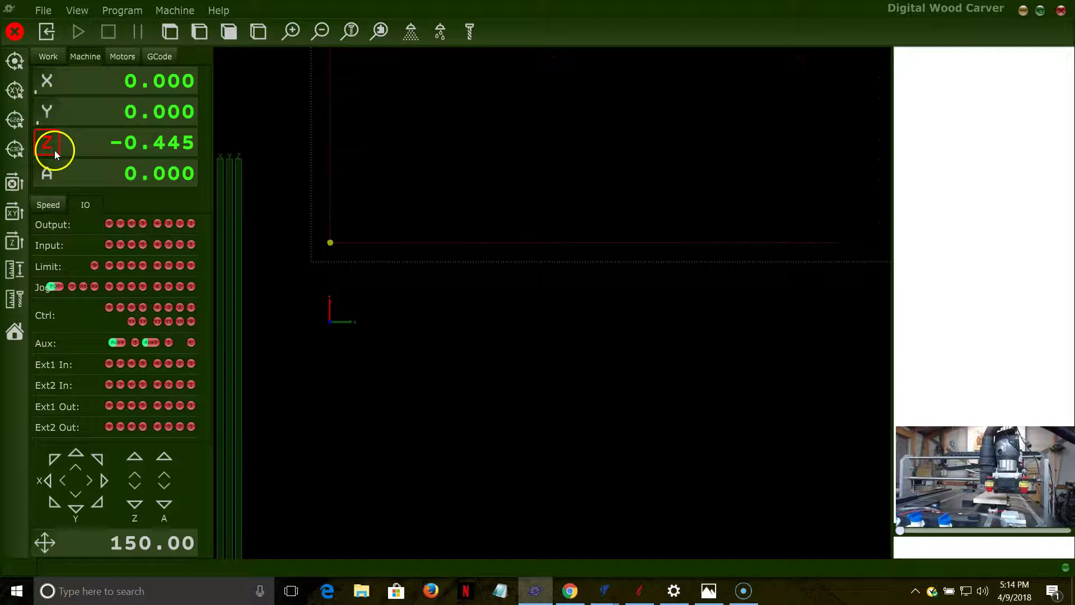
Step: Zero the X, Y and Z axes in work coordinates at the current tool location
left_click(49, 57)
left_click(49, 81)
left_click(47, 112)
left_click(52, 140)
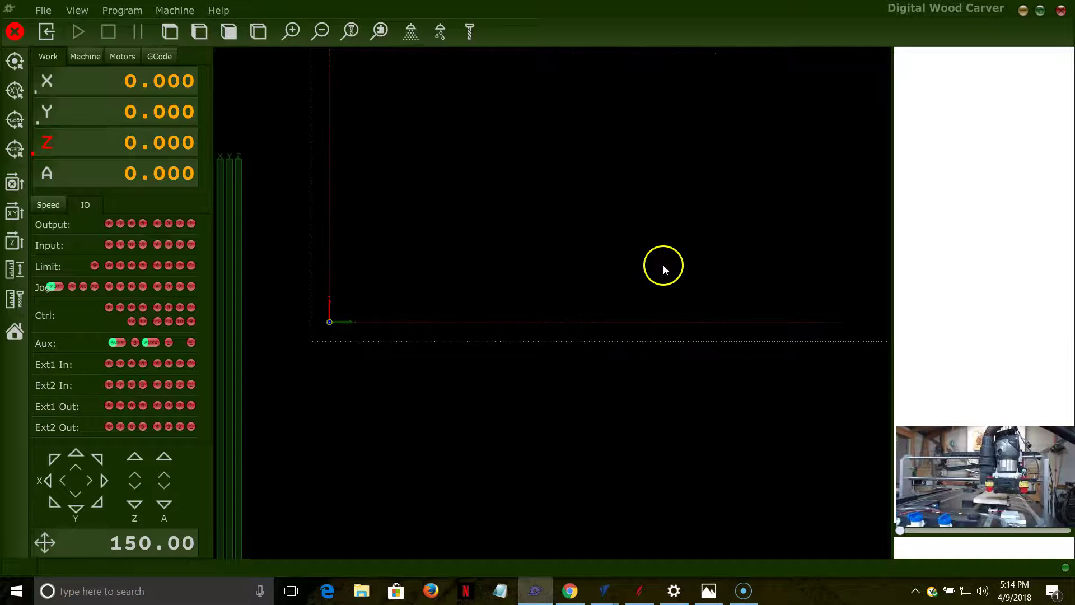
Step: Open the DigitalWoodCarver_Probe program file from the Documents folder
left_click(43, 10)
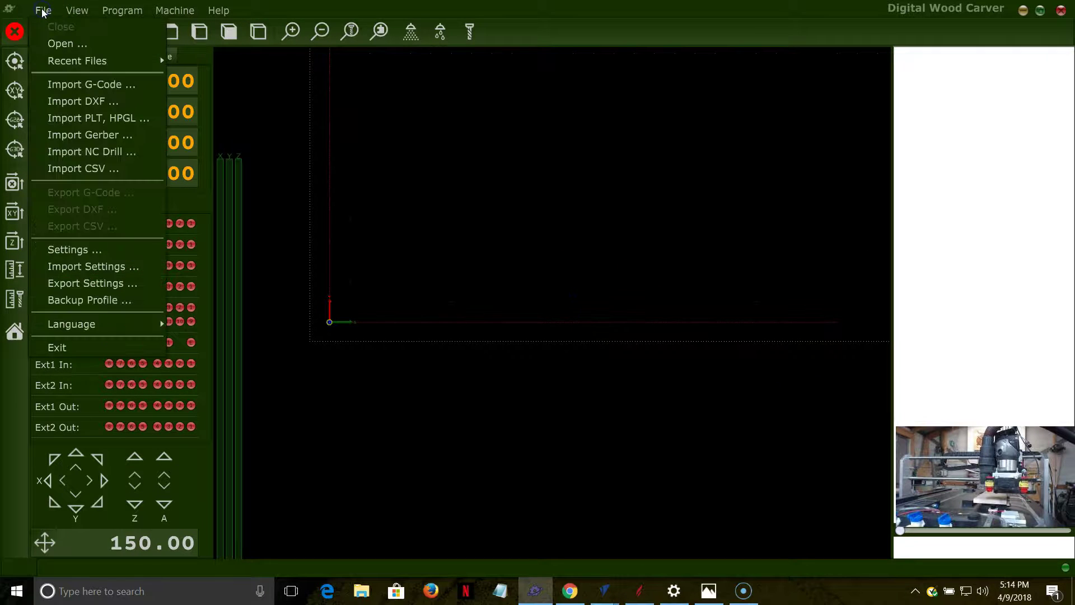
left_click(62, 45)
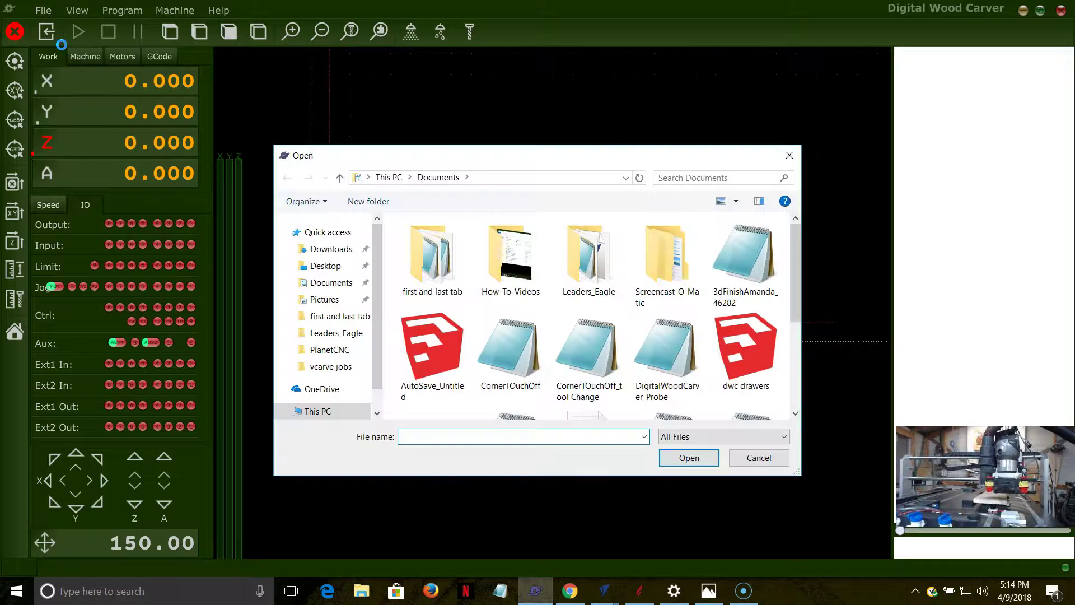
left_click_drag(795, 259, 795, 275)
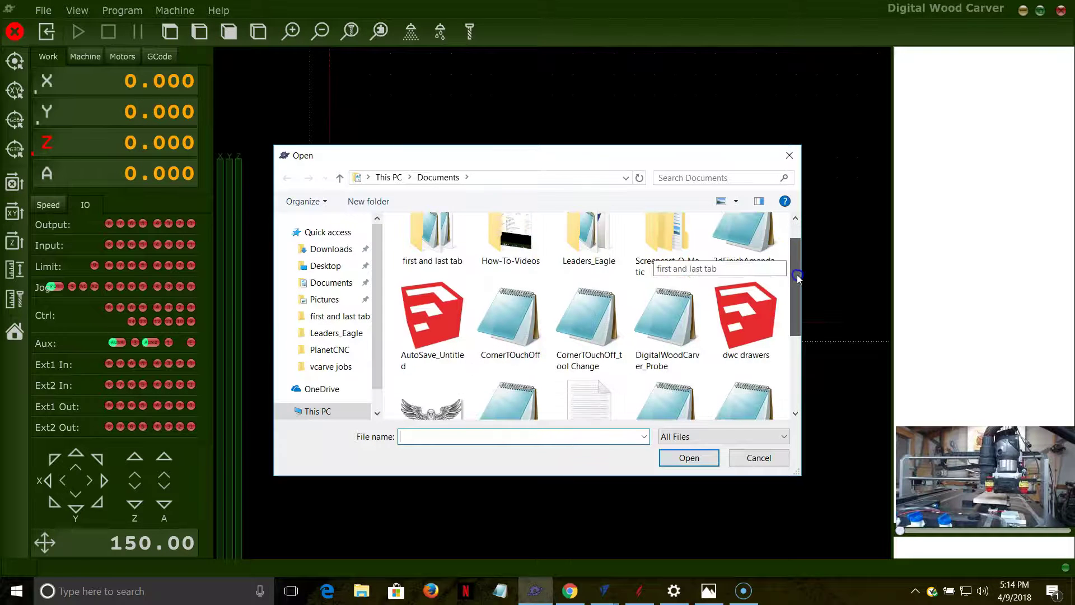
left_click(635, 358)
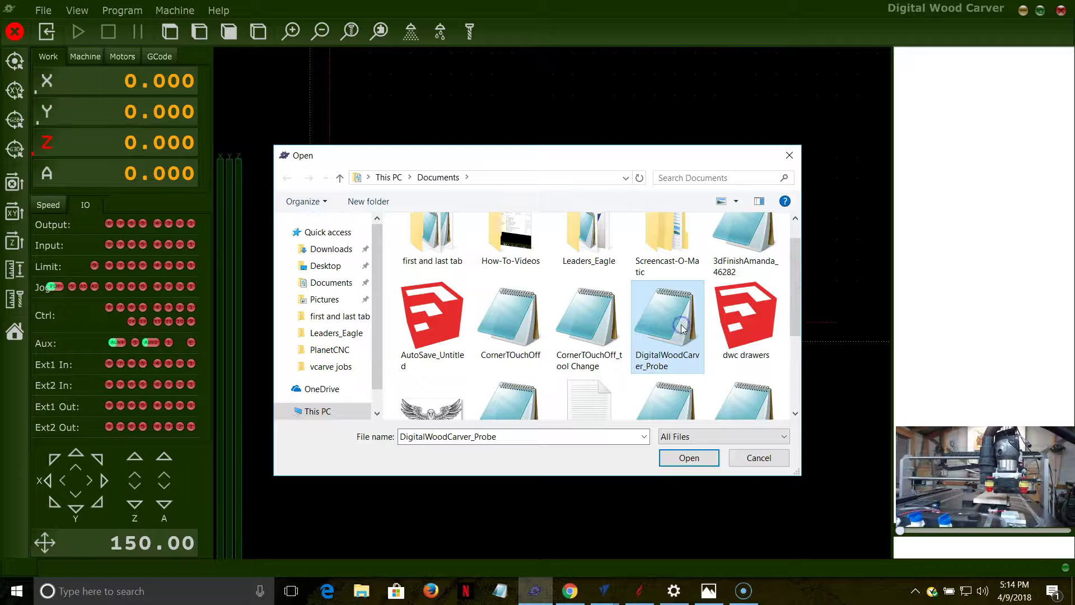
double_click(681, 324)
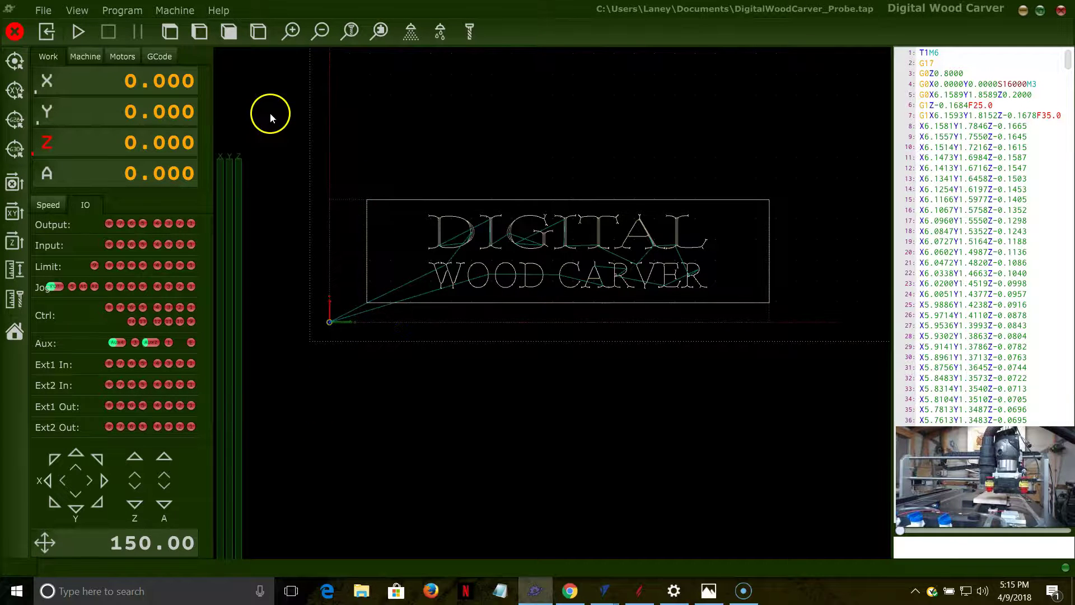
Step: Warp the program using the MeasureSurface points file from the PlanetCNC folder, at a resolution of 1.00
left_click(118, 11)
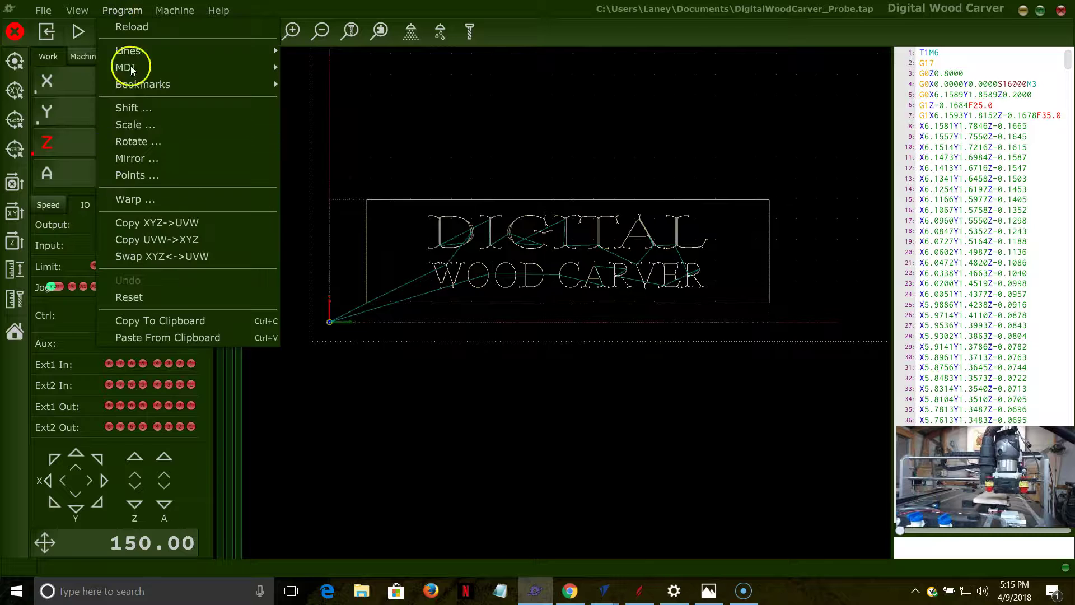
left_click(154, 199)
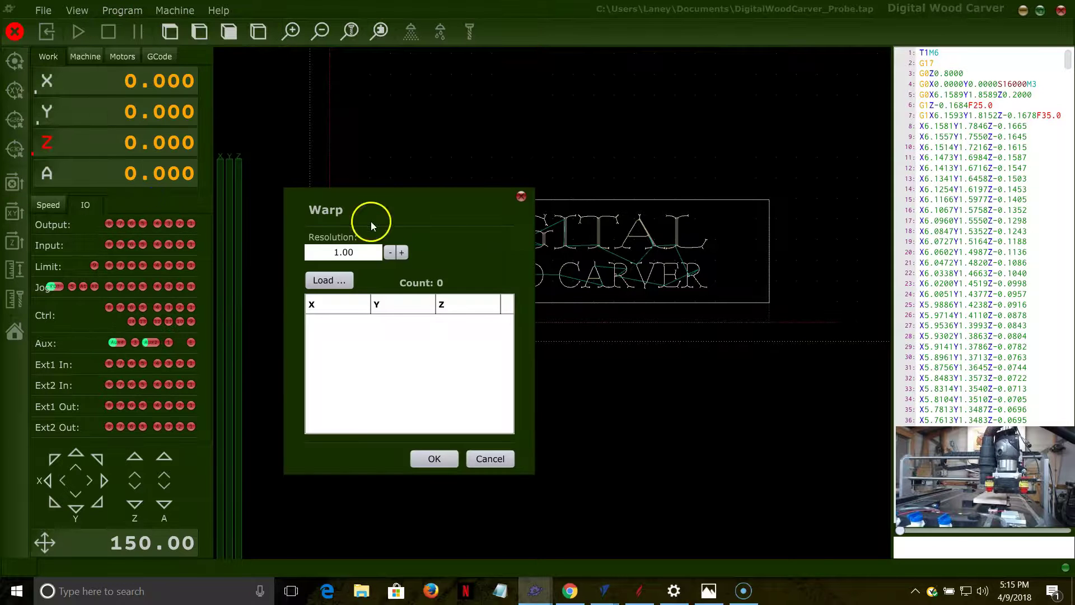
left_click(330, 281)
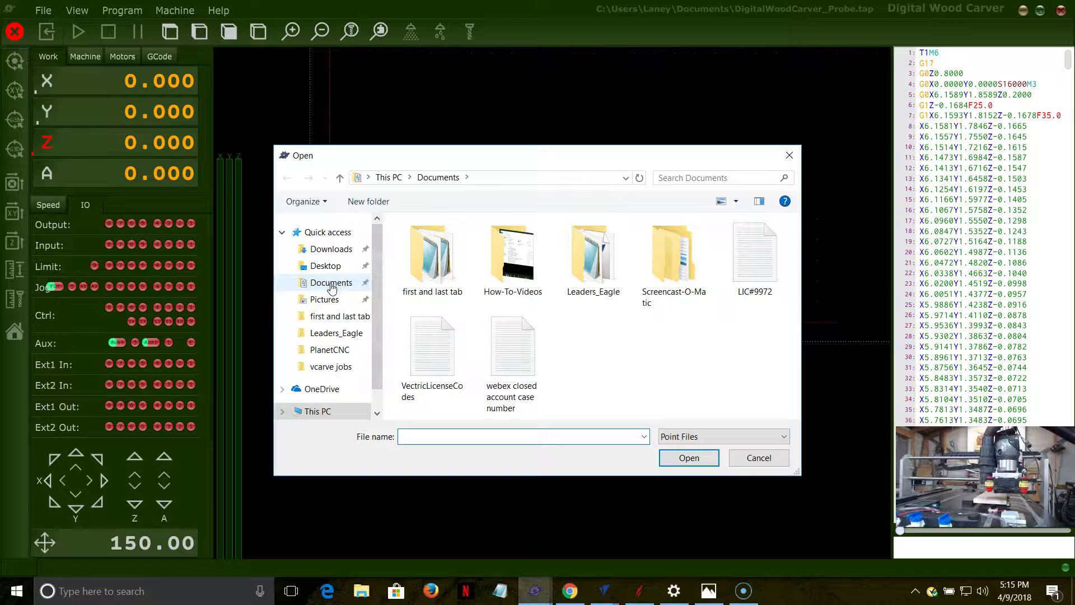
left_click(330, 350)
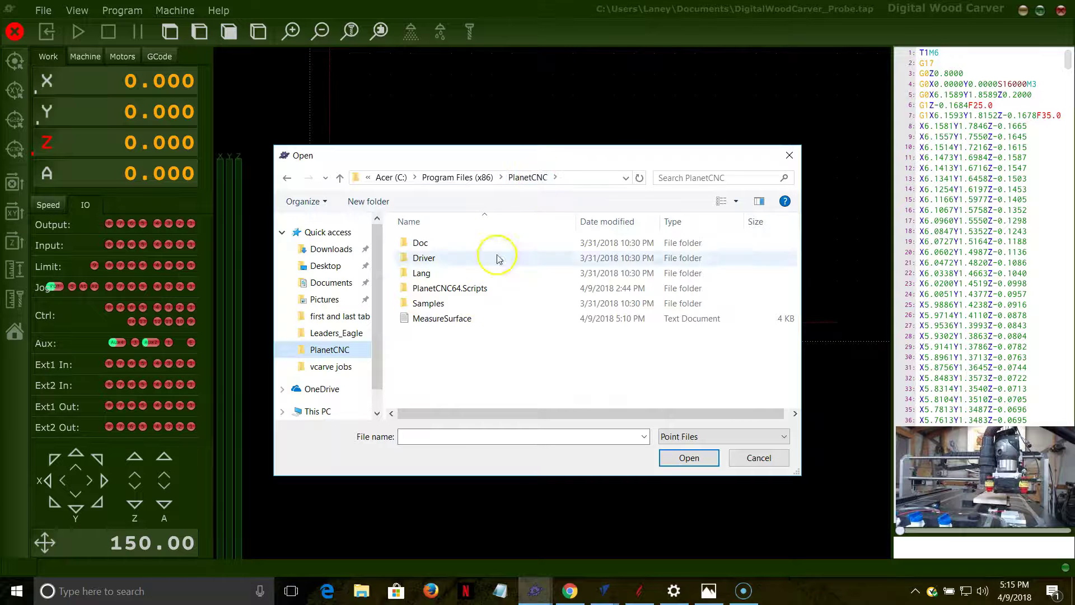
left_click(442, 321)
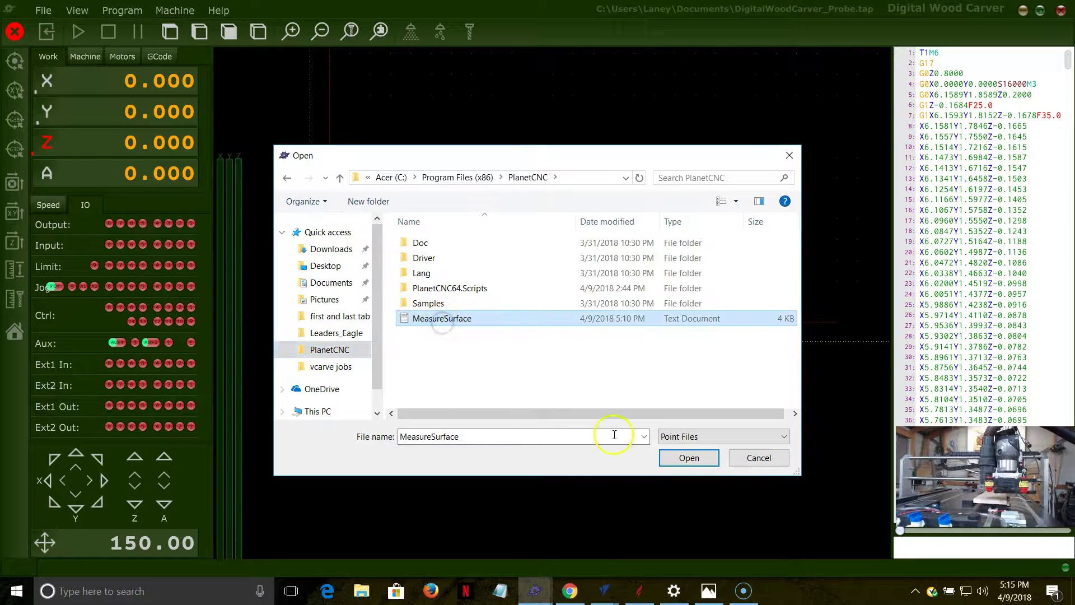
left_click(674, 457)
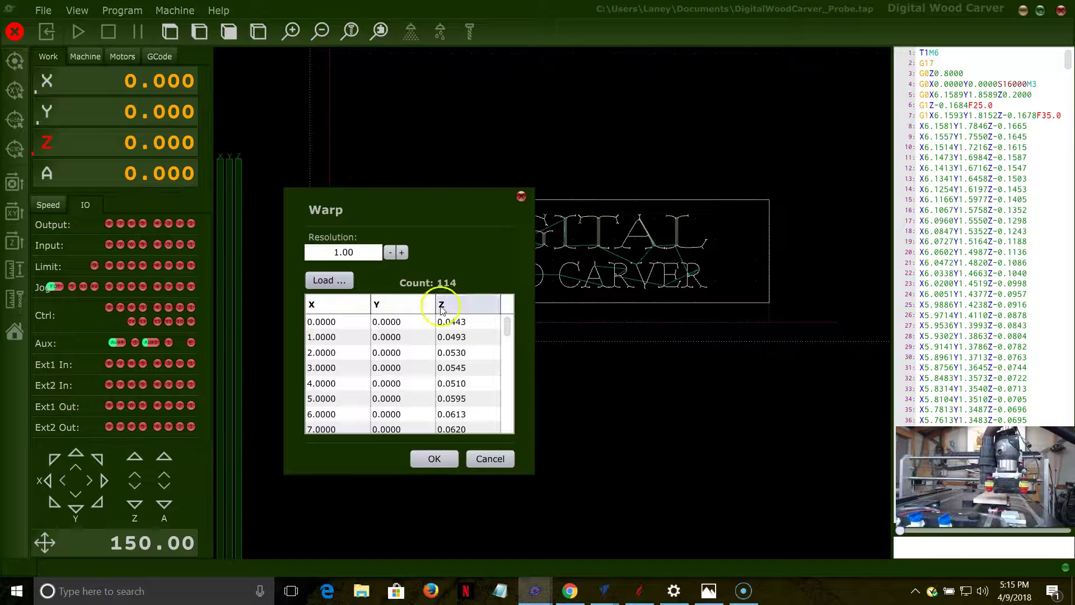
mouse_move(506, 331)
left_mouse_down()
mouse_move(505, 392)
mouse_move(506, 324)
left_mouse_up()
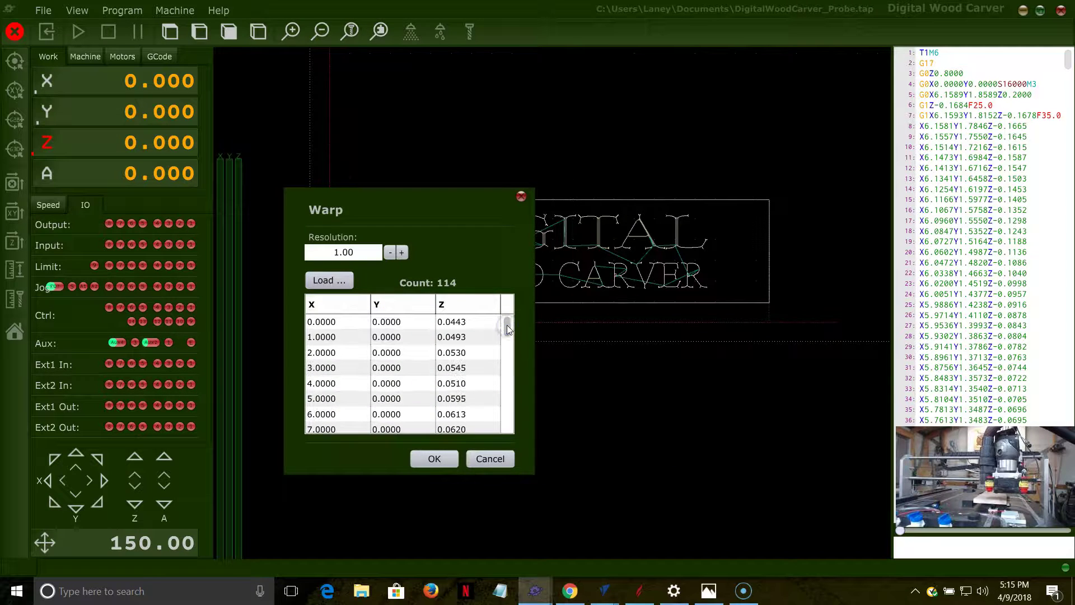
left_click(434, 459)
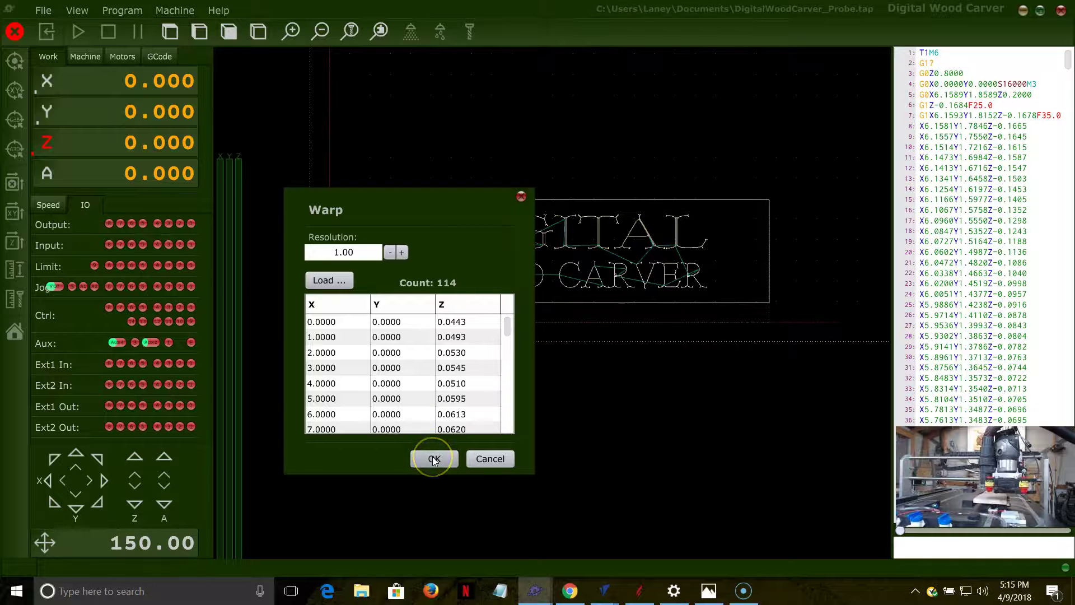
left_click(434, 458)
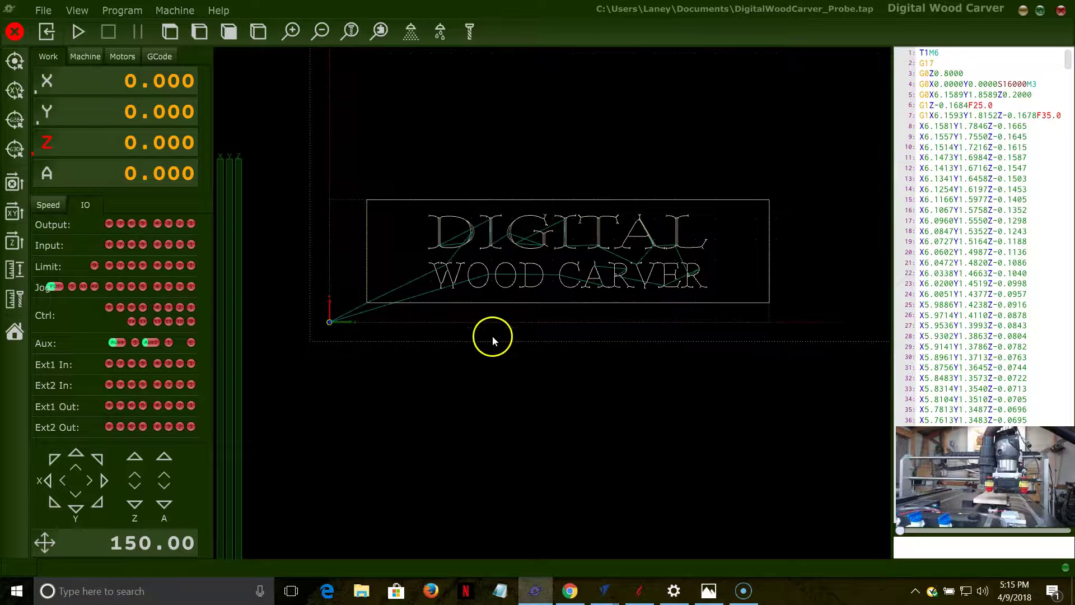
Step: Examine the warped Digital Wood Carver toolpath from a tilted angle and from above
left_click_drag(506, 375, 492, 231)
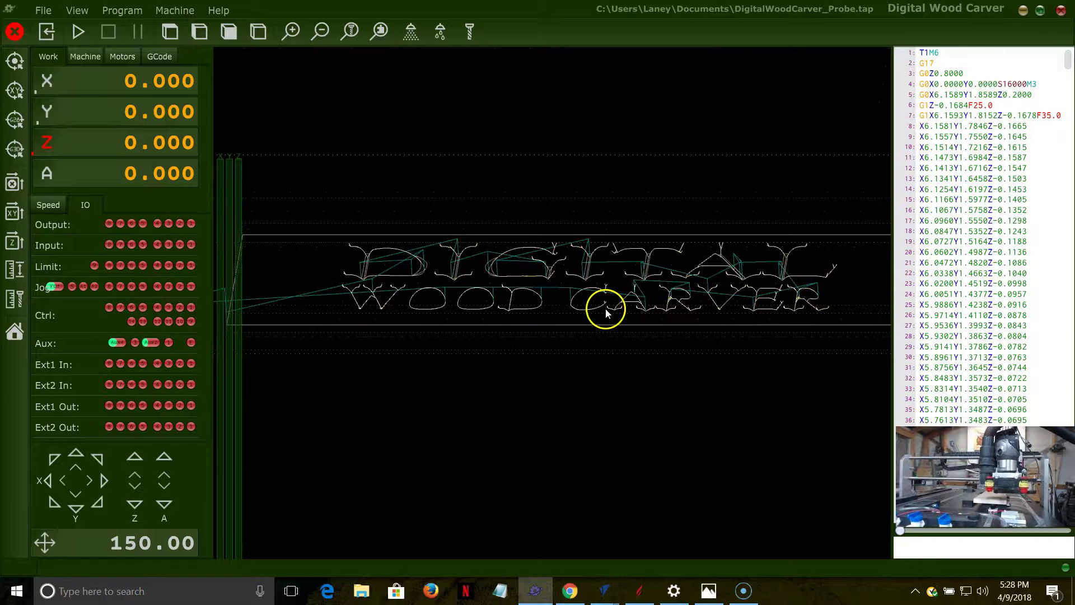
mouse_move(501, 280)
left_mouse_down()
mouse_move(492, 315)
mouse_move(496, 281)
left_mouse_up()
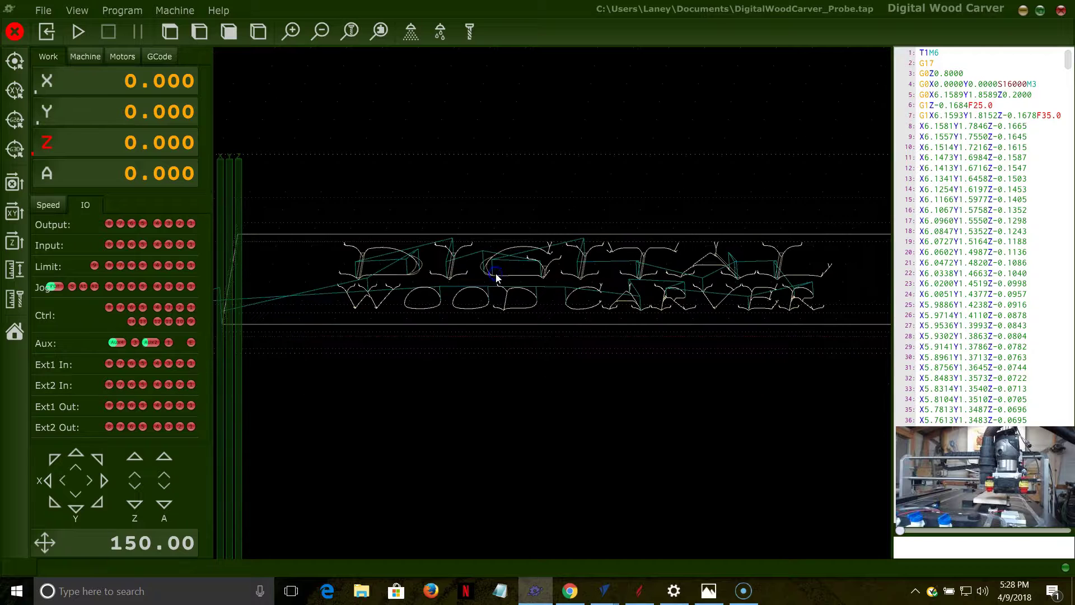
left_click(167, 32)
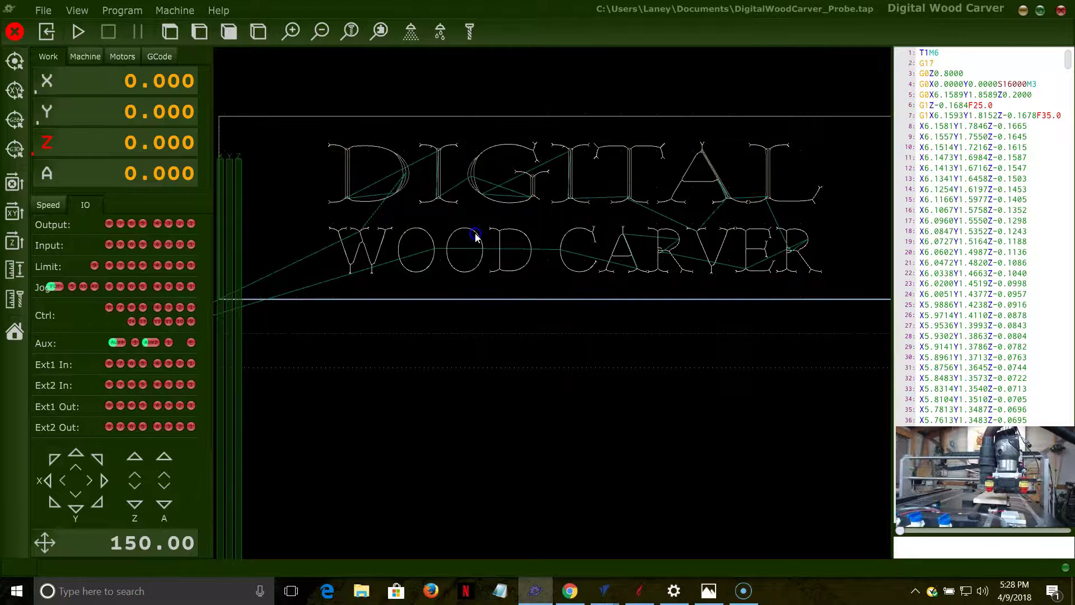
right_click_drag(478, 236, 515, 249)
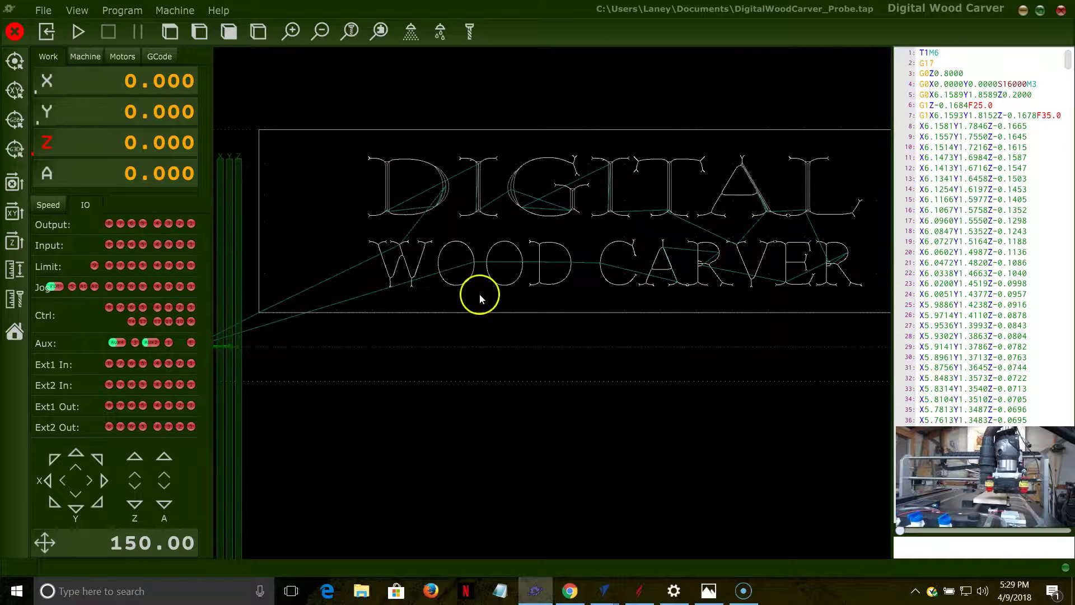
left_click(500, 298)
Step: Set the movable sensor's thickness to 0.0625 in on the Measure page of the settings and apply it
left_click(38, 11)
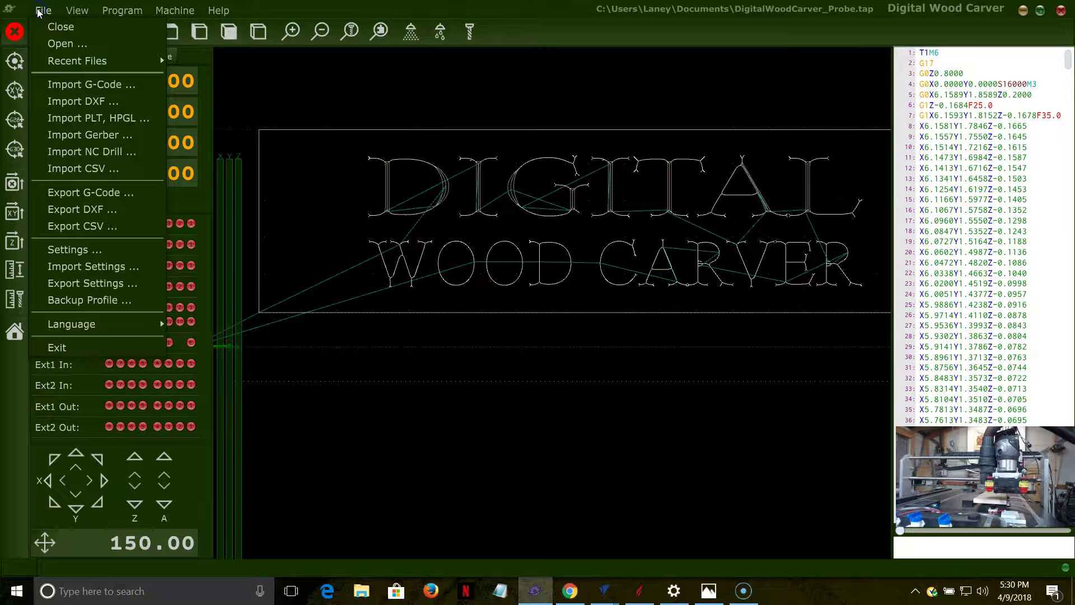
left_click(83, 251)
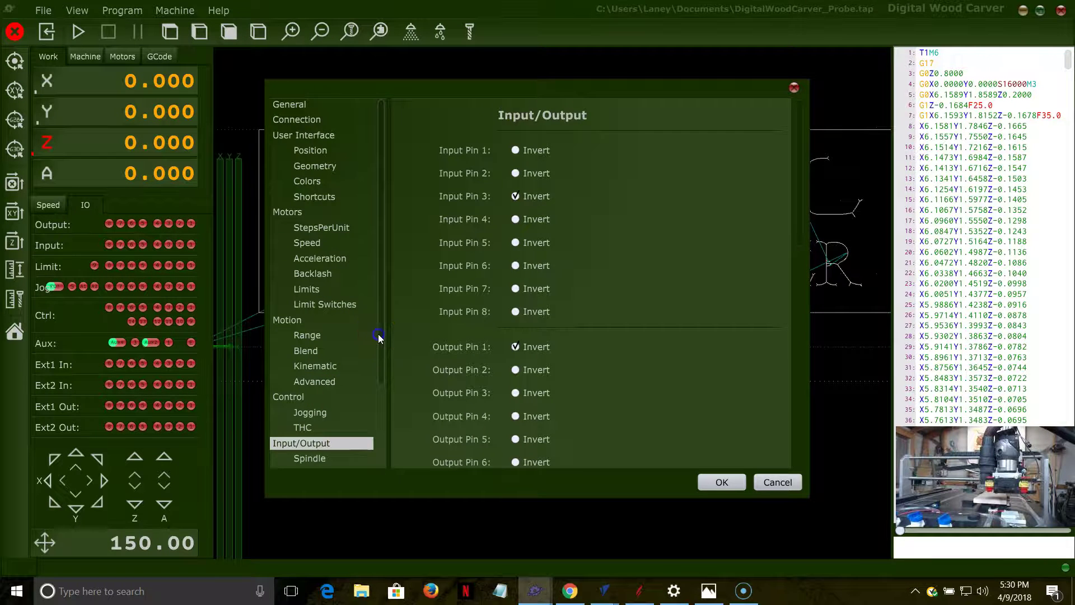
scroll(376, 333, "down", 3)
left_click(327, 432)
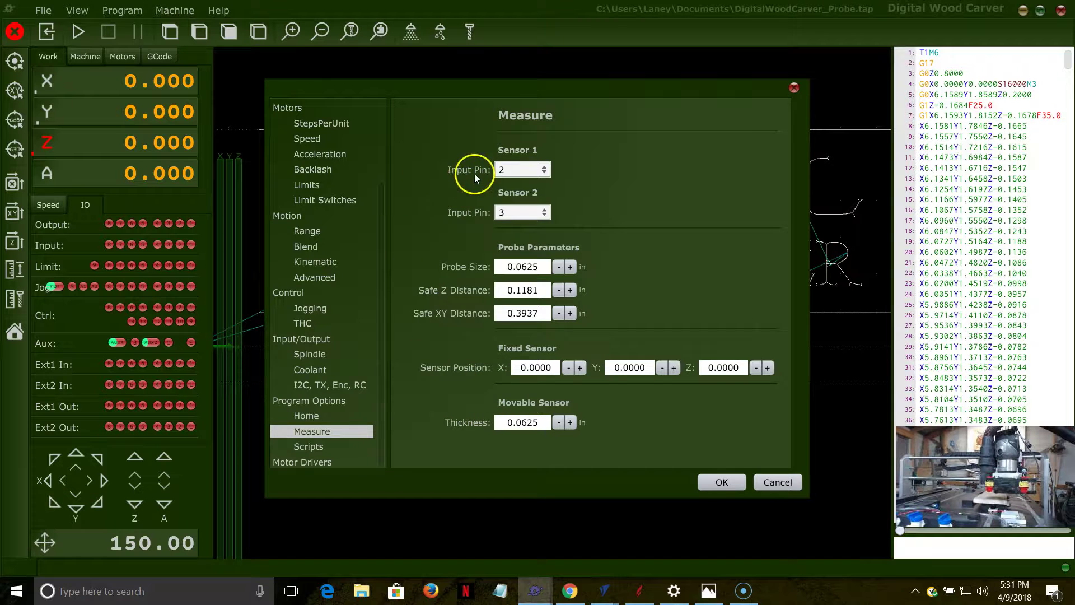
double_click(532, 422)
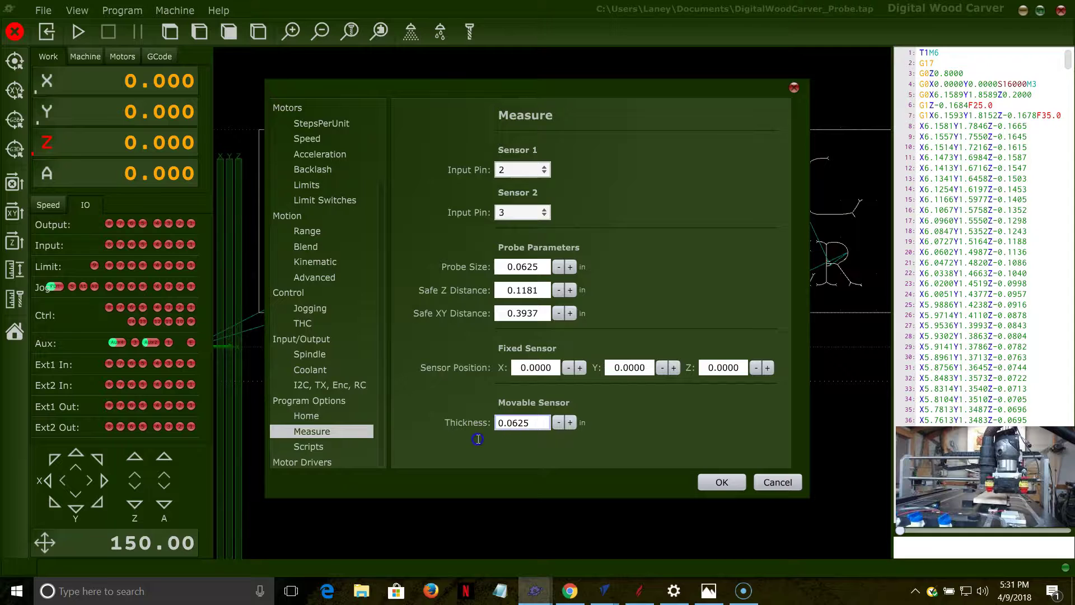
left_click(460, 427)
type(".01")
key("BackSpace")
key("BackSpace")
type(".0625")
left_click(712, 480)
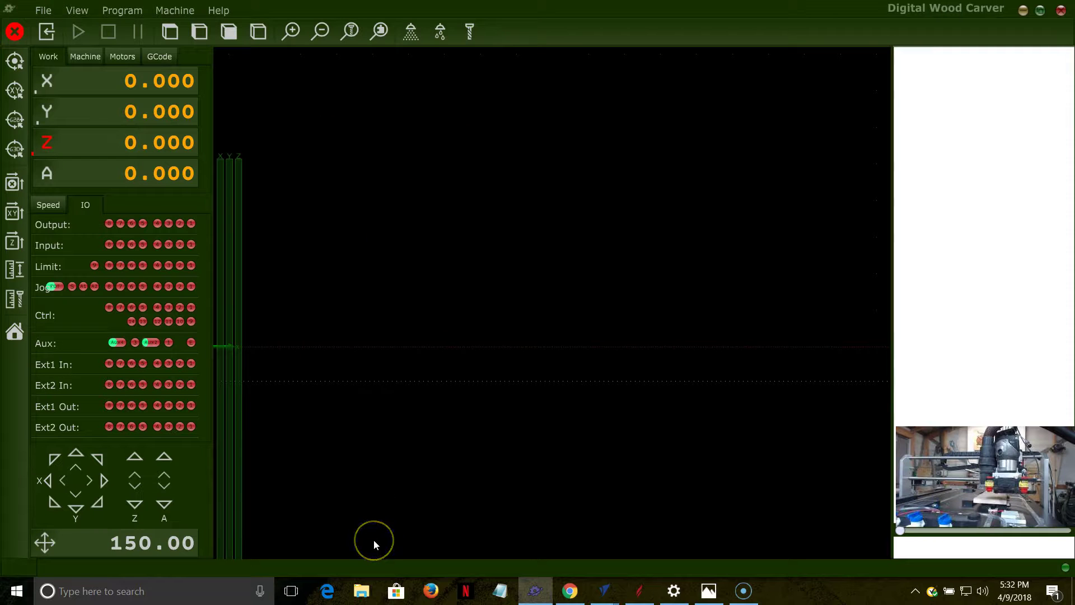
Step: Export the current settings to the PlanetCNC folder as DWCTNG_Probe_4_9_18
left_click(41, 11)
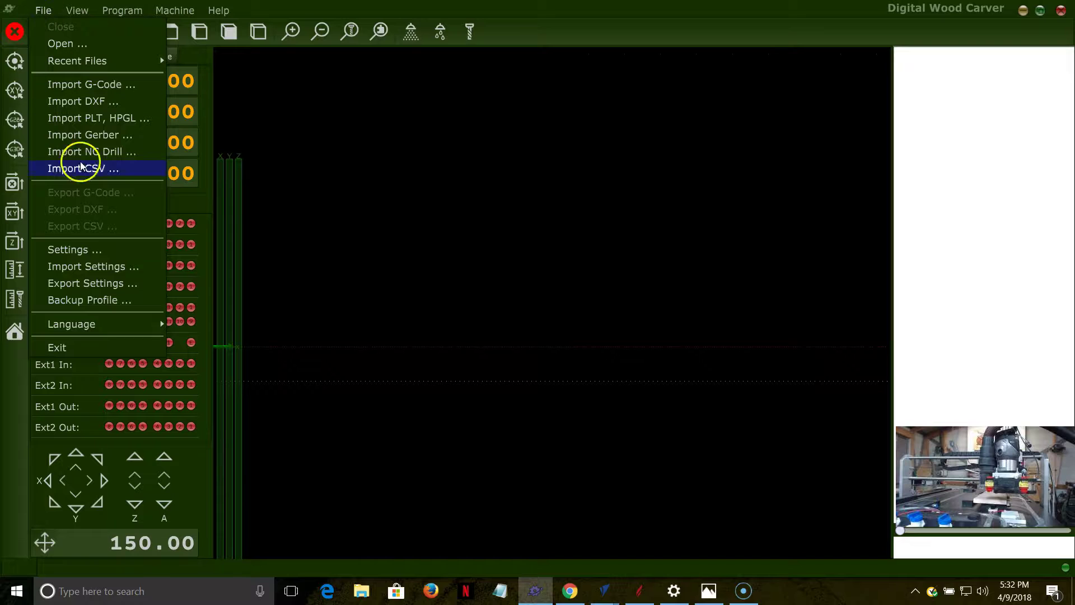
left_click(86, 251)
left_click(87, 285)
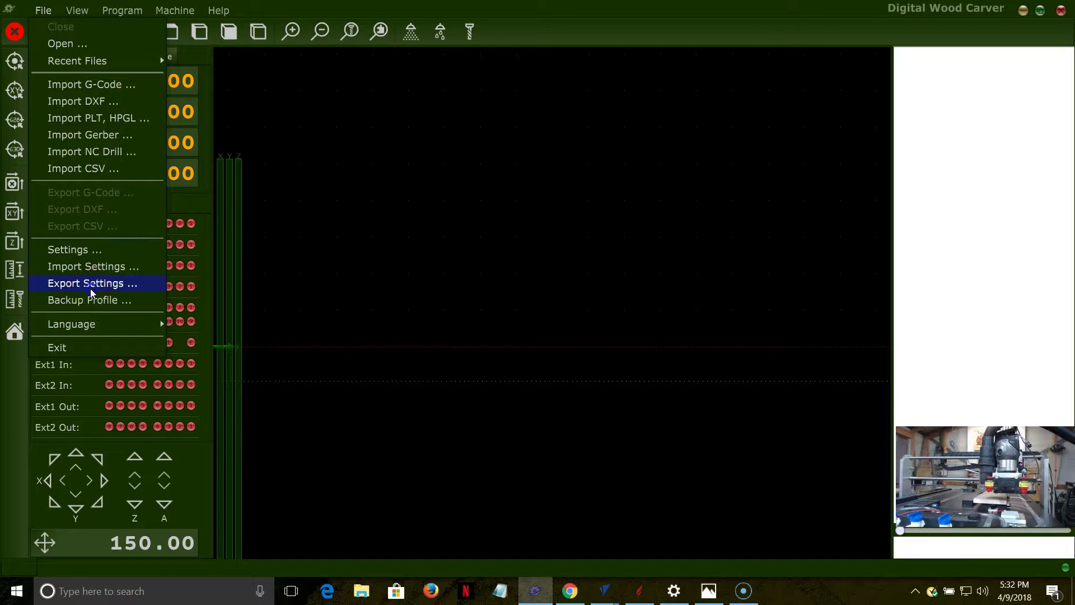
left_click(465, 418)
type("DWCT")
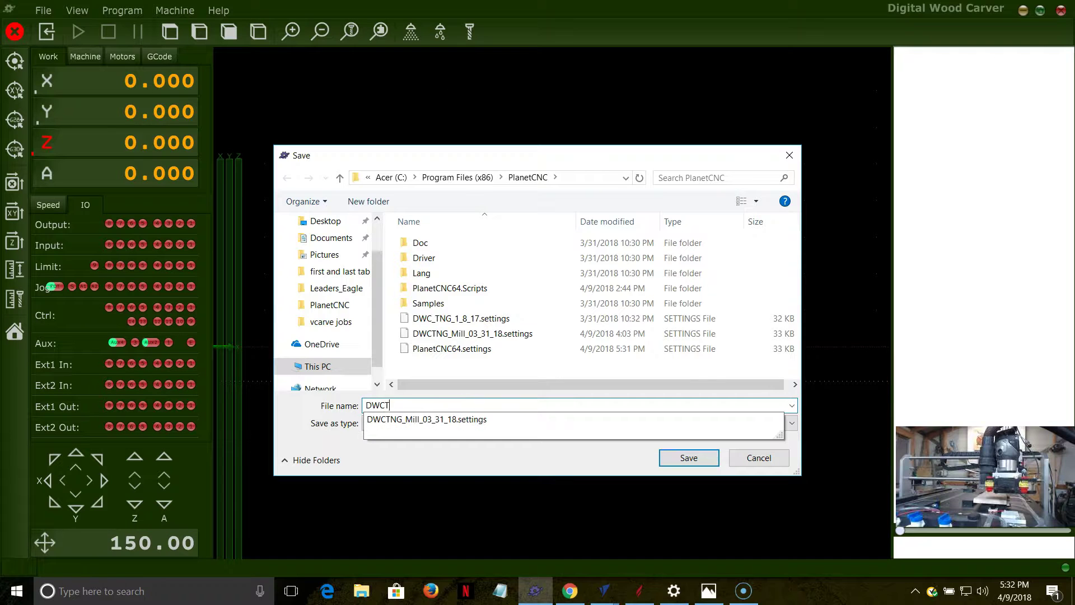
type("NG_Probe")
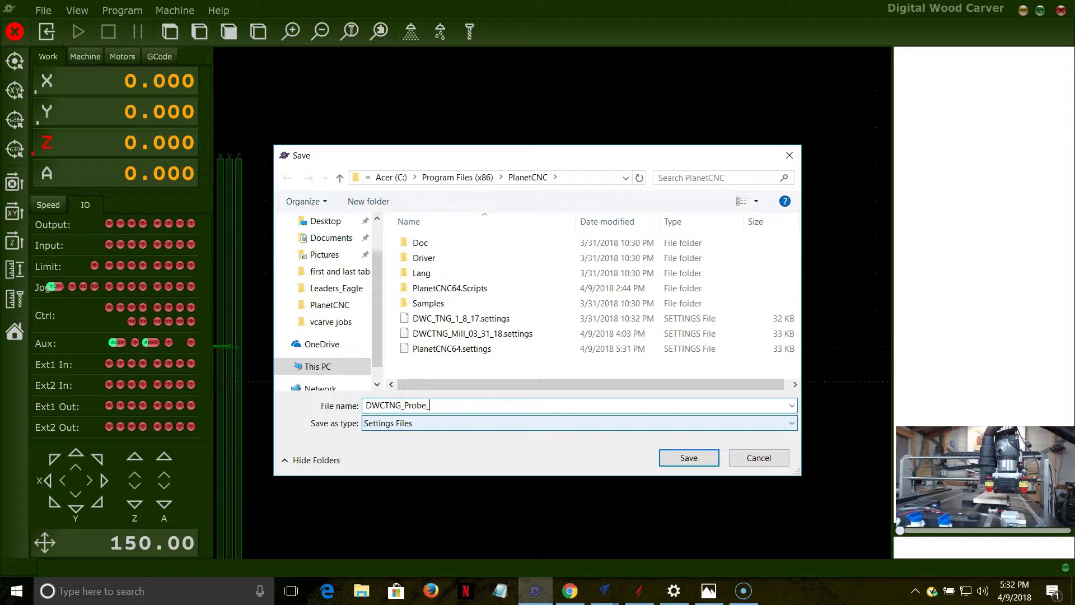
type("_4_9_18")
left_click(680, 459)
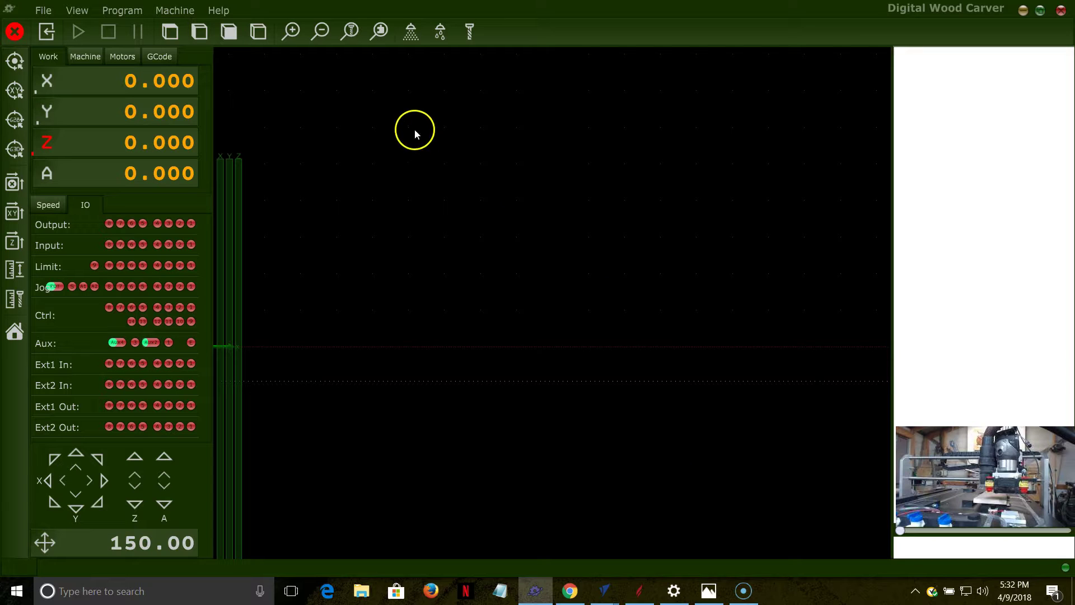
Step: Import the milling settings from the DWCTNG_Mill_03_31_18.settings file
left_click(42, 11)
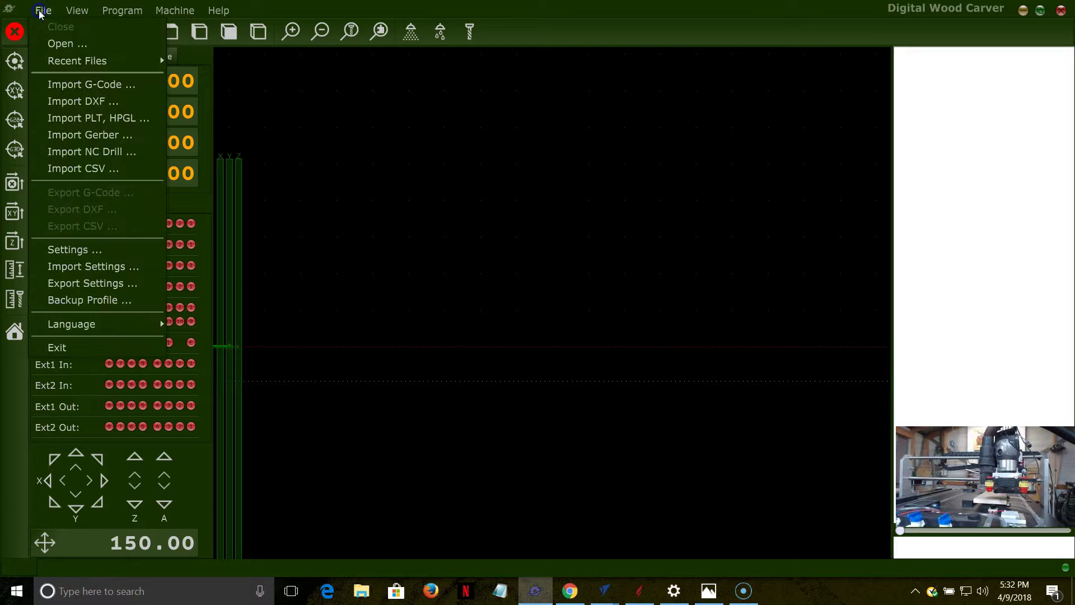
left_click(91, 266)
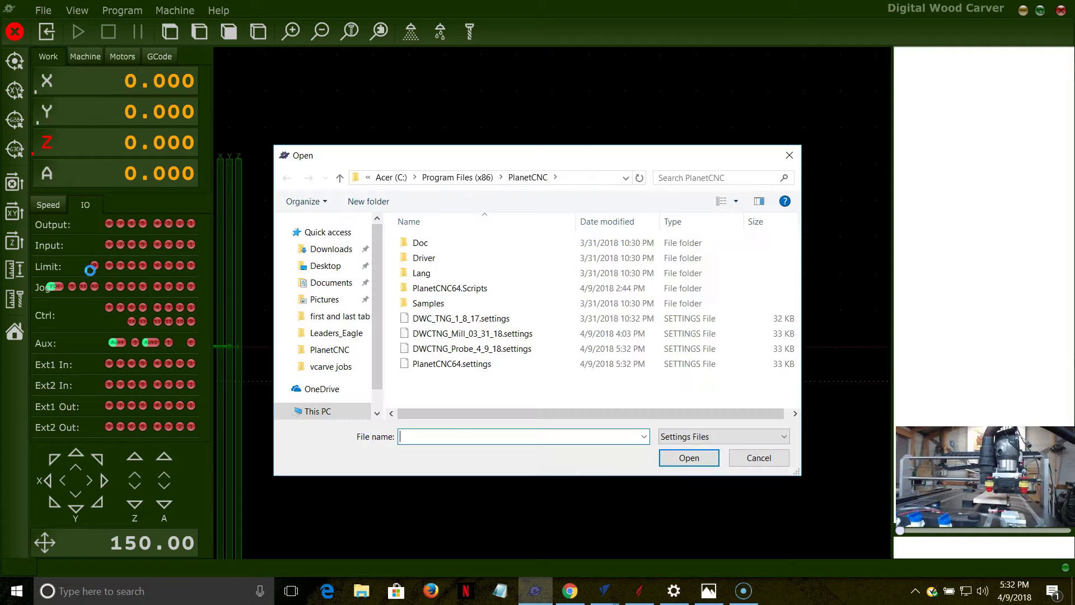
left_click(448, 334)
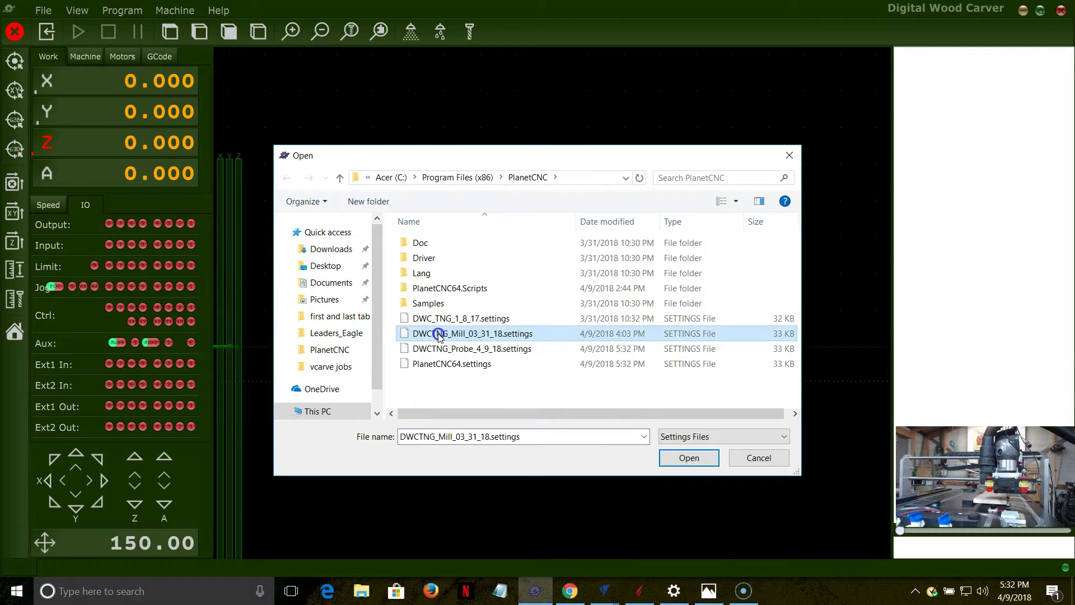
left_click(690, 459)
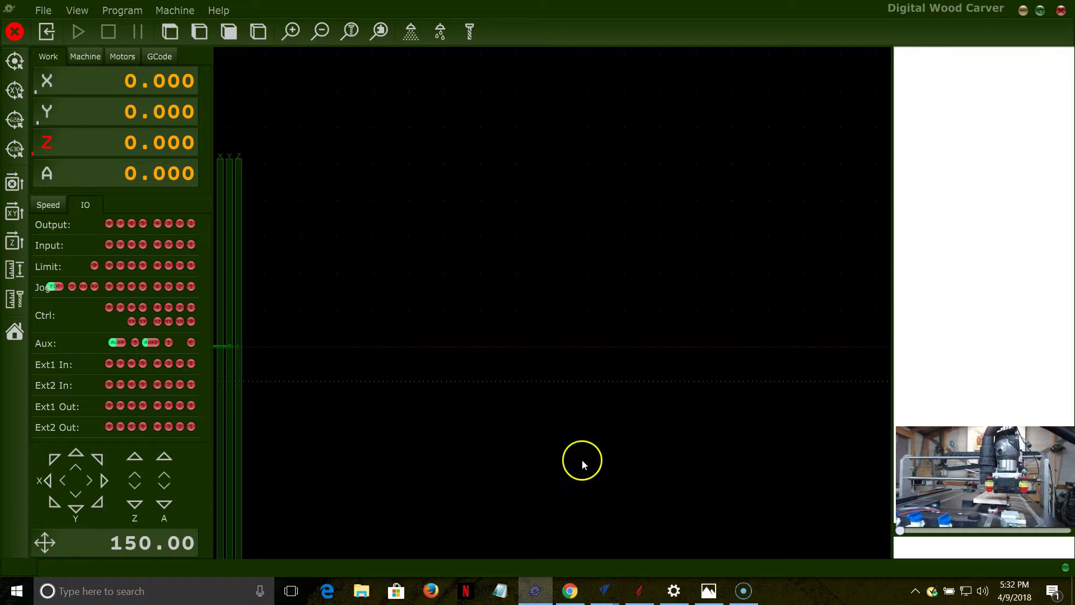